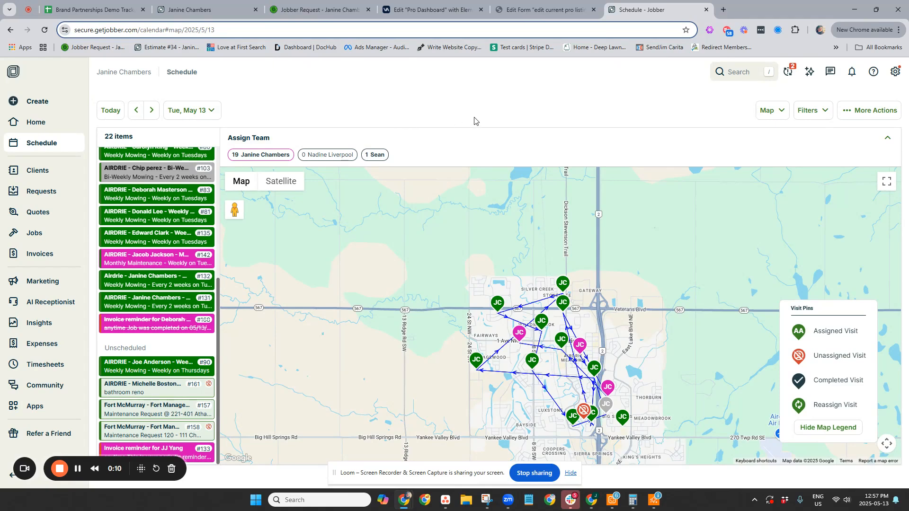
- Turn on the Route Optimization feature in the company's settings
scroll(189, 246, up, 5)
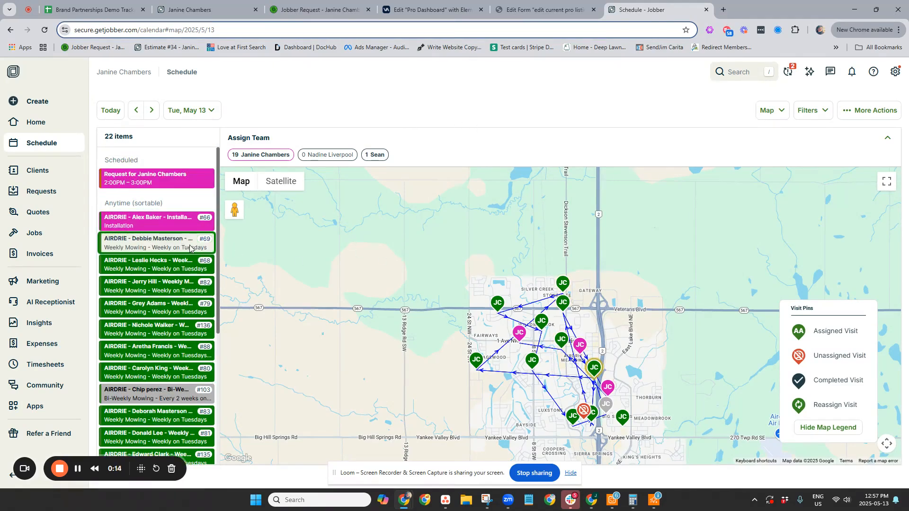
scroll(198, 273, down, 1)
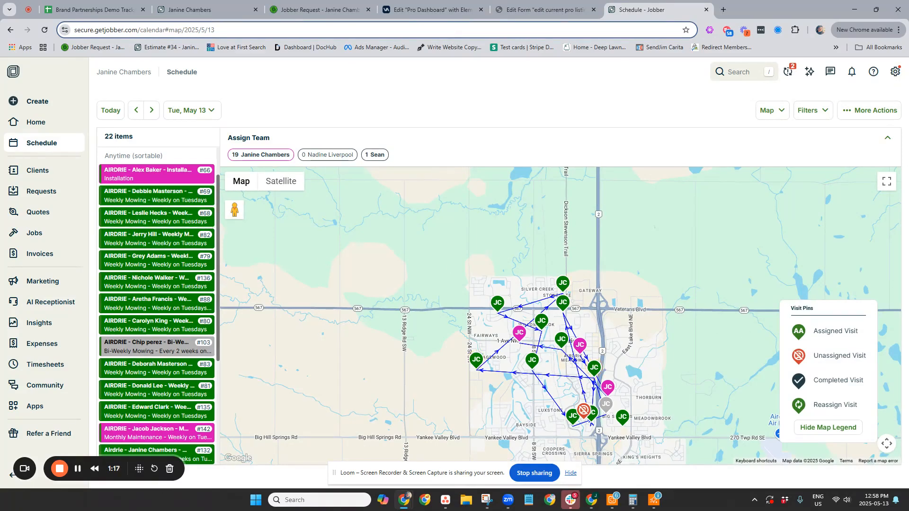
click(895, 73)
click(797, 133)
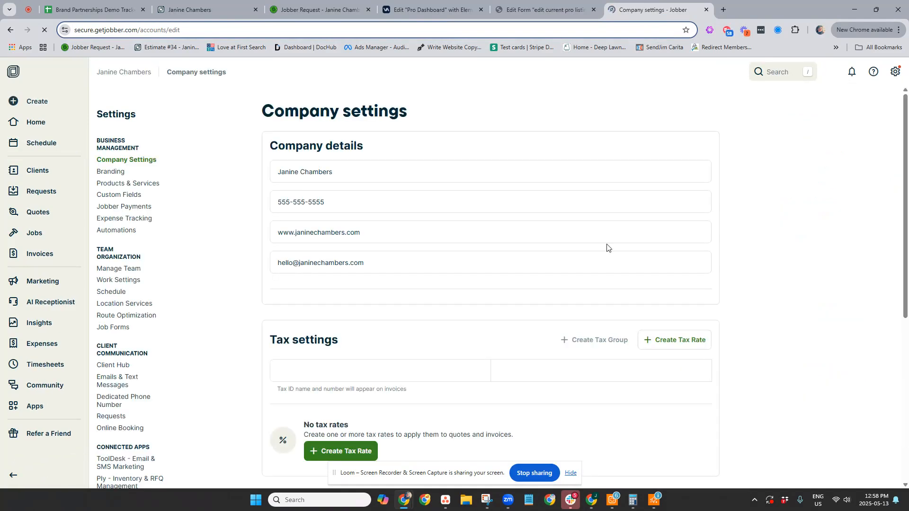
click(109, 318)
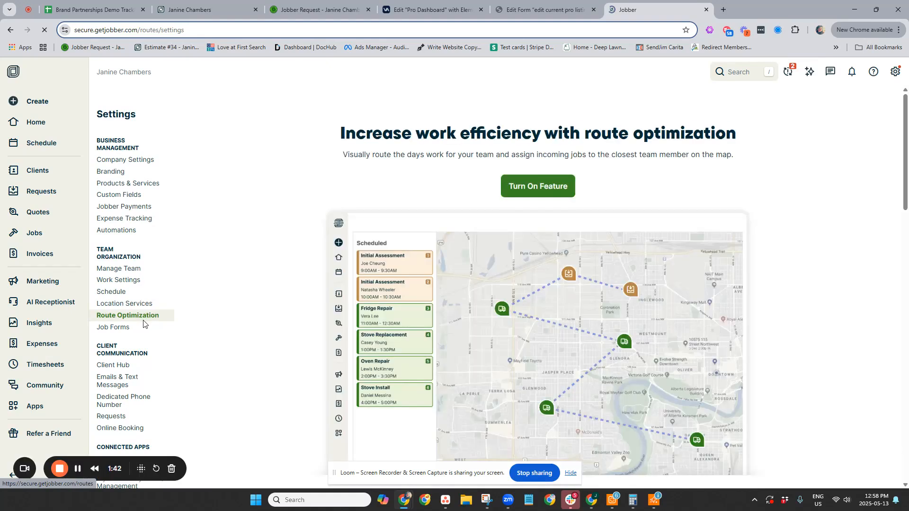
click(544, 185)
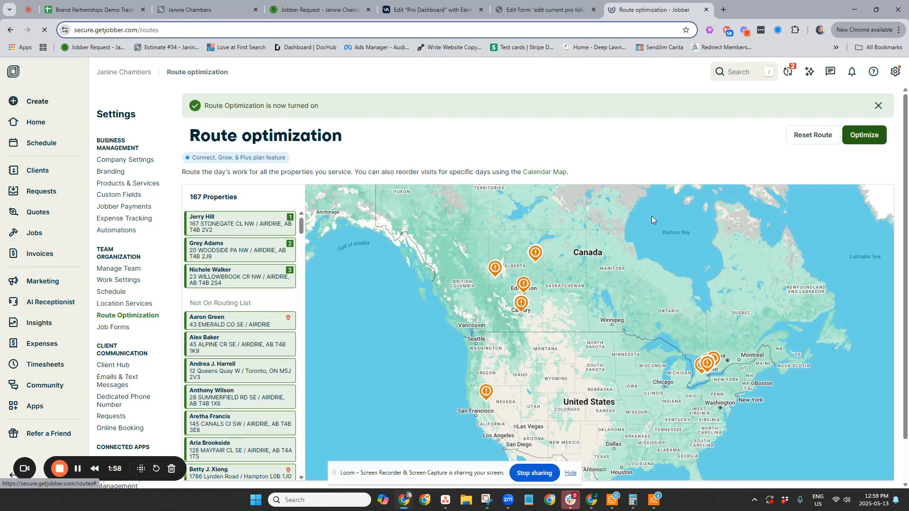
- Reset the existing master route so that planning can start over from the Airdrie properties
scroll(538, 298, up, 10)
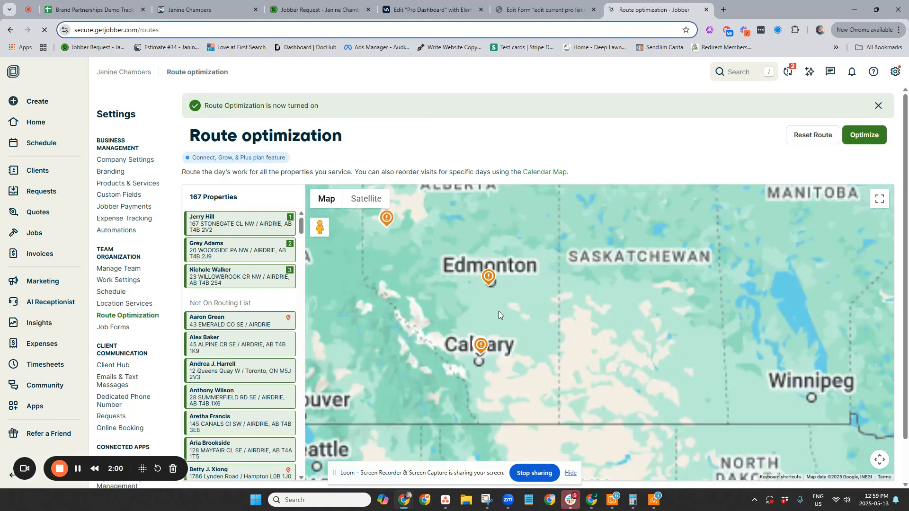
scroll(546, 234, down, 5)
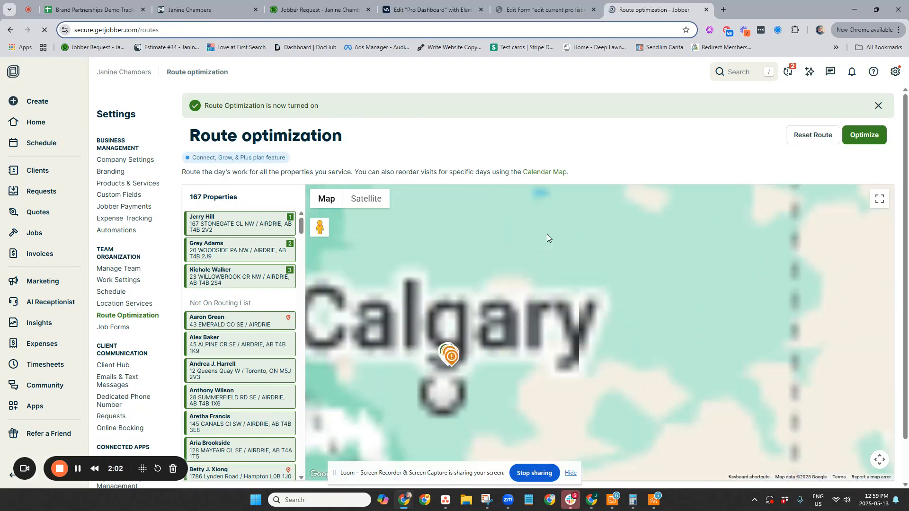
scroll(510, 336, up, 4)
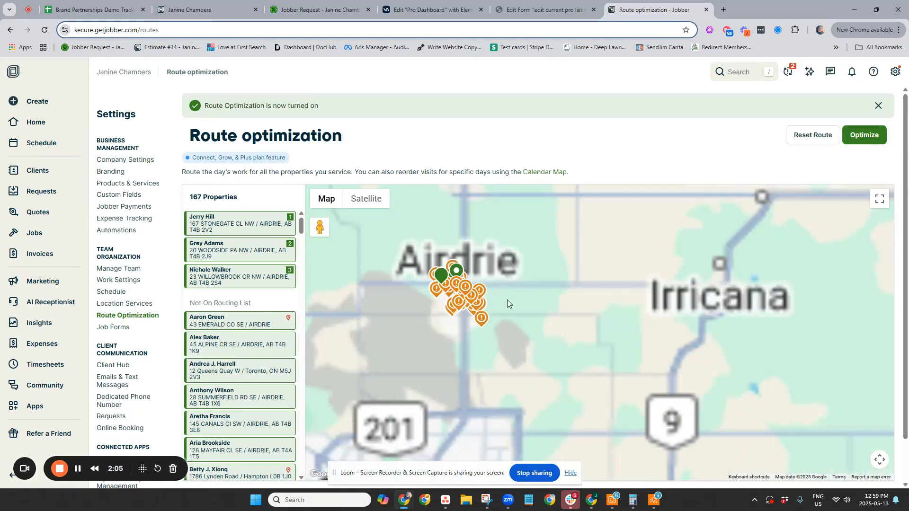
scroll(510, 316, up, 3)
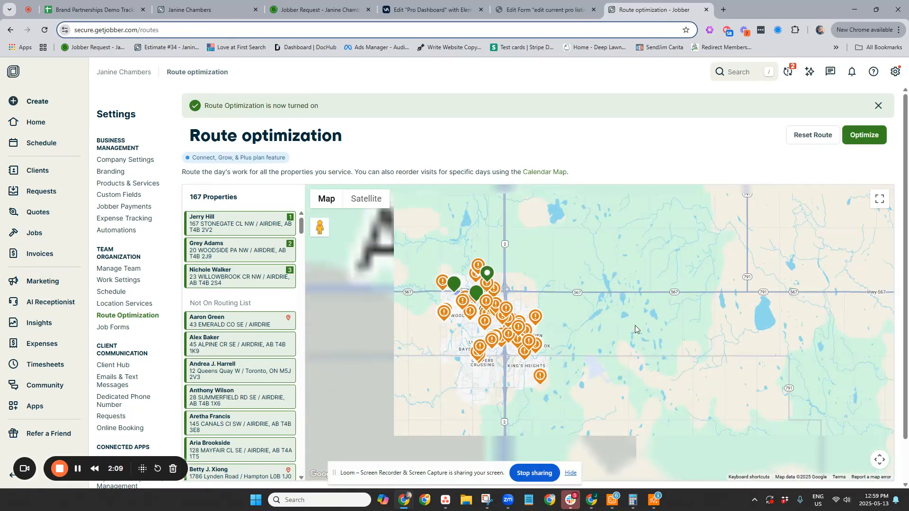
drag(633, 325, 694, 347)
scroll(554, 342, up, 2)
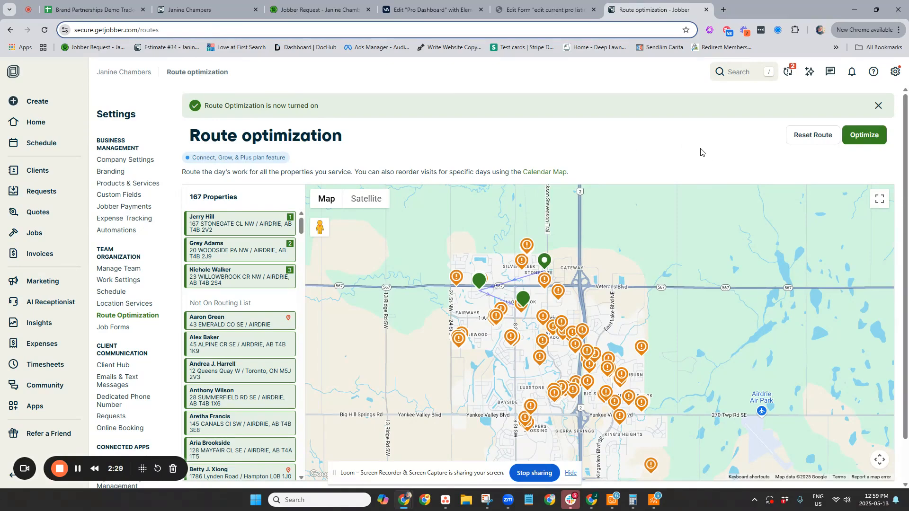
click(813, 136)
click(492, 98)
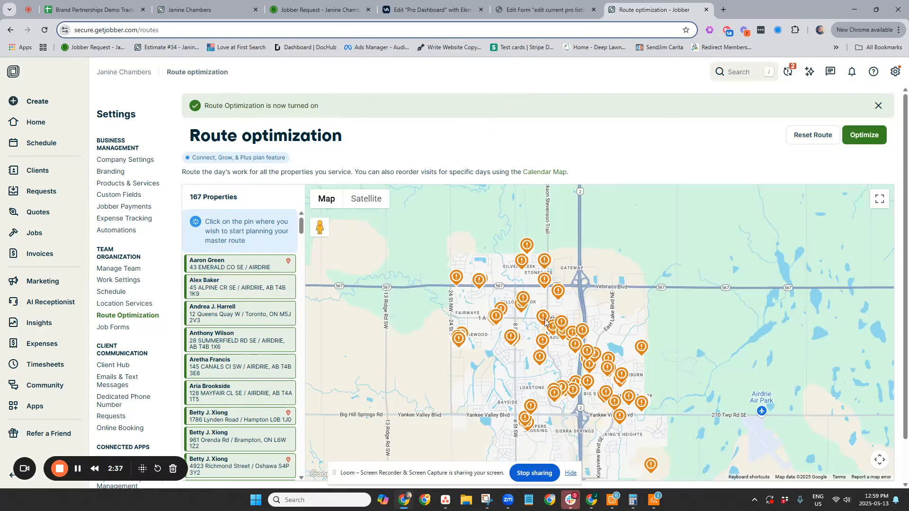
- Start routing from the Shop - Home Base property, the isolated pin southeast of King's Heights
scroll(686, 363, down, 1)
scroll(698, 370, up, 1)
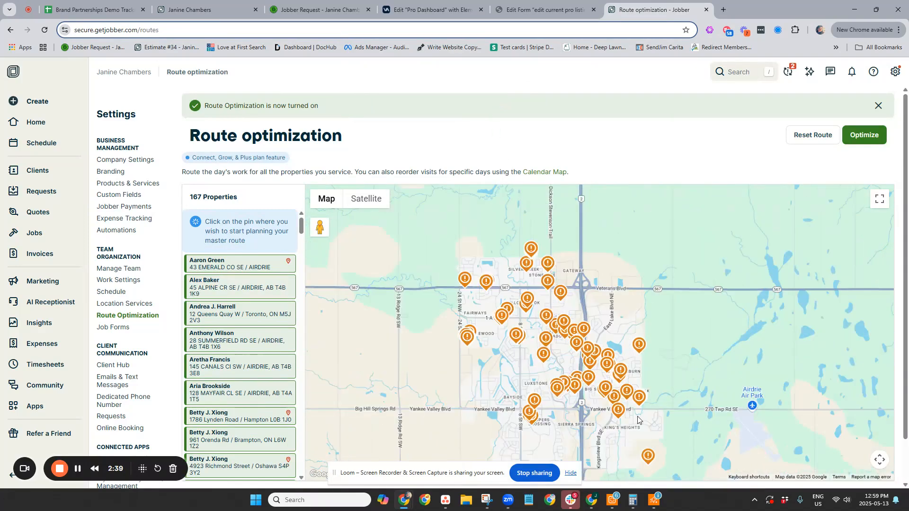
scroll(624, 428, up, 1)
drag(680, 446, 623, 330)
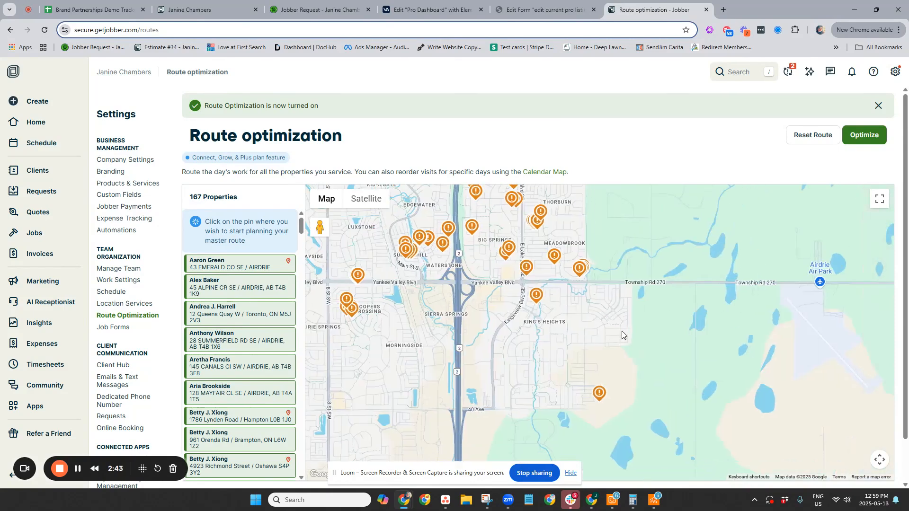
click(599, 395)
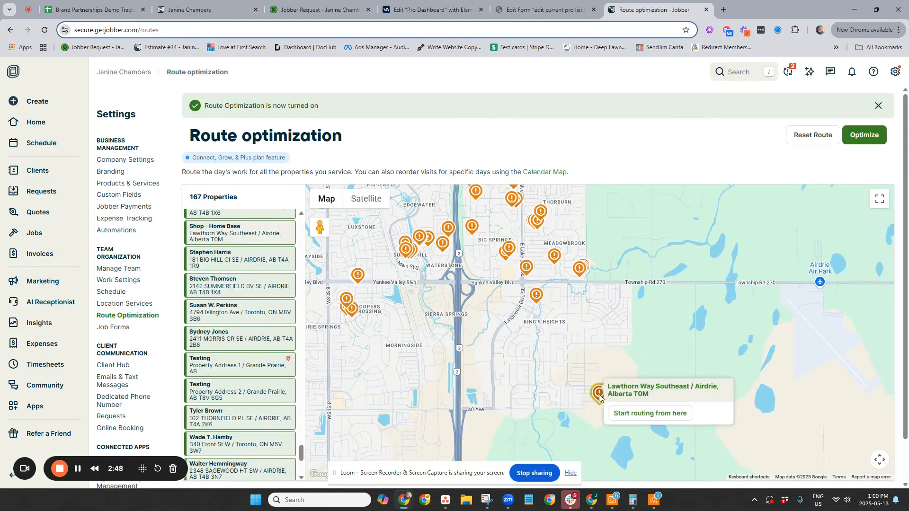
click(634, 413)
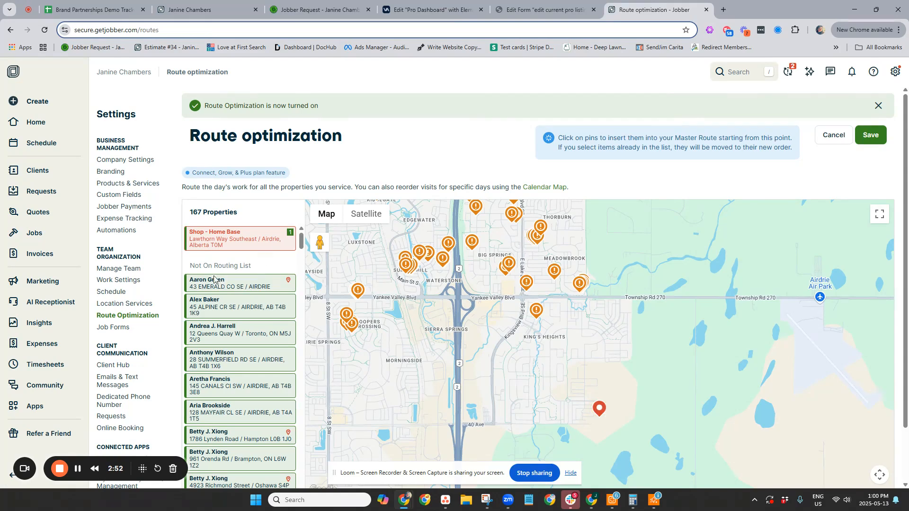
- Add the King's Heights property on Kingsland Rd SE as the stop following the home base
drag(633, 261, 788, 374)
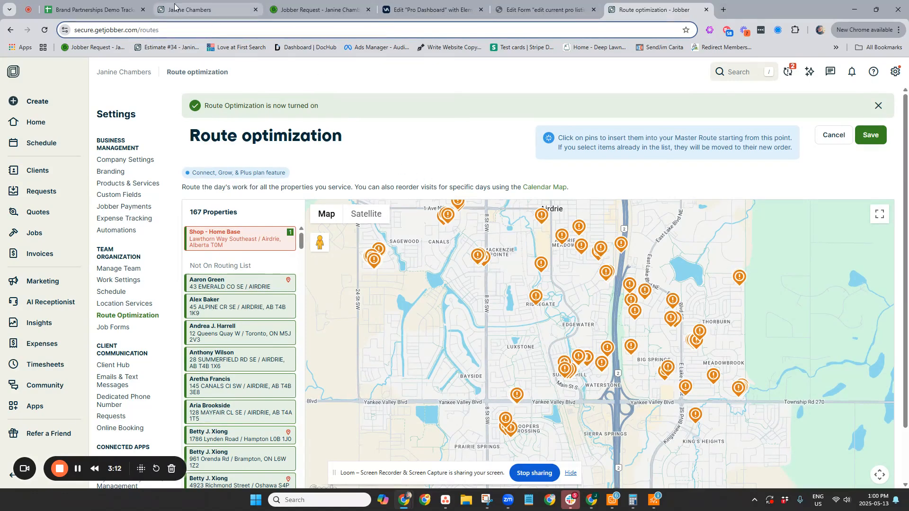
mouse_move(182, 9)
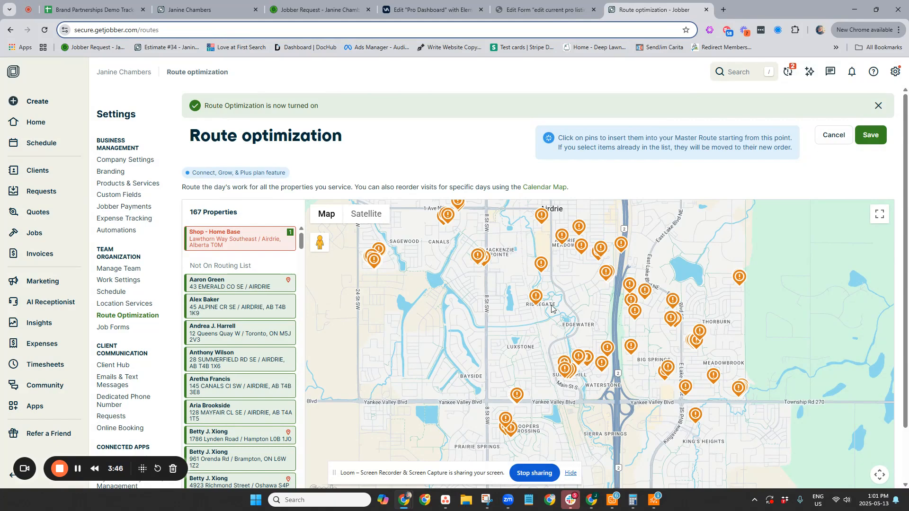
drag(751, 456, 702, 416)
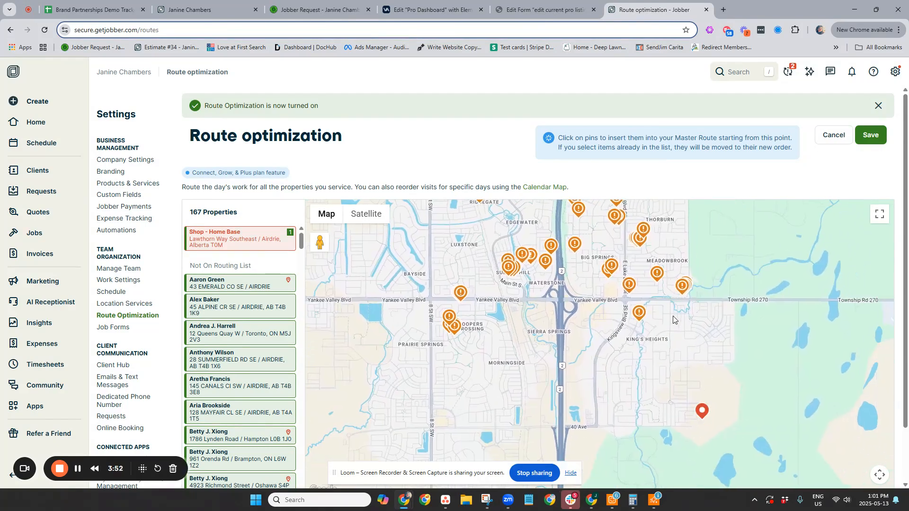
scroll(641, 340, up, 3)
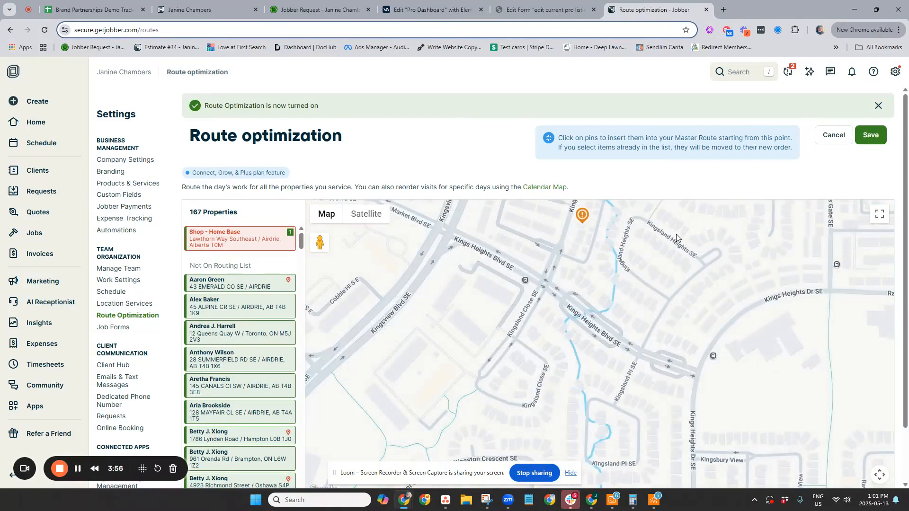
drag(725, 335, 699, 440)
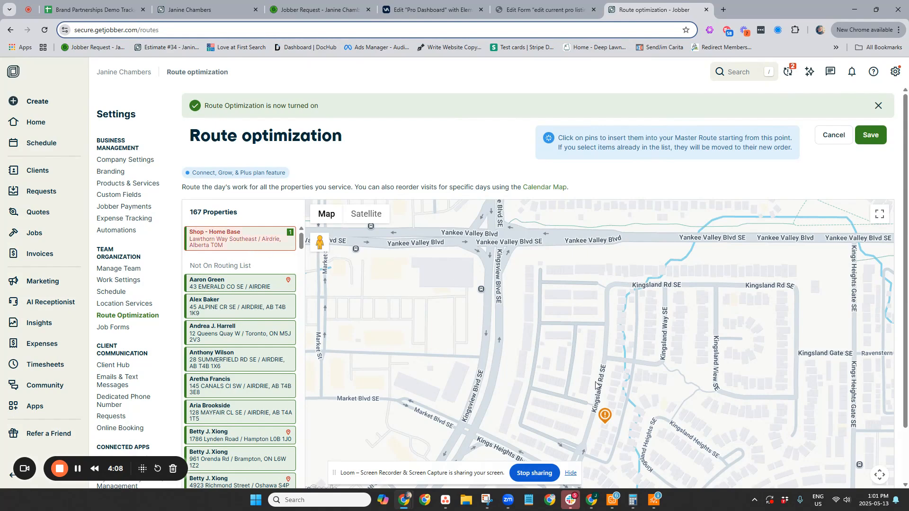
click(604, 417)
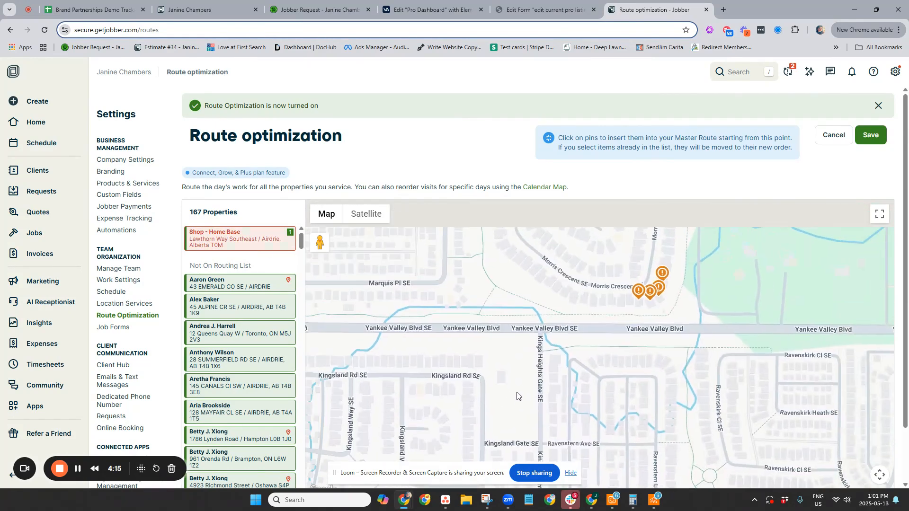
- Add the four neighbouring properties on Morris Crescent SE to the route, in order from west to east
scroll(660, 306, up, 2)
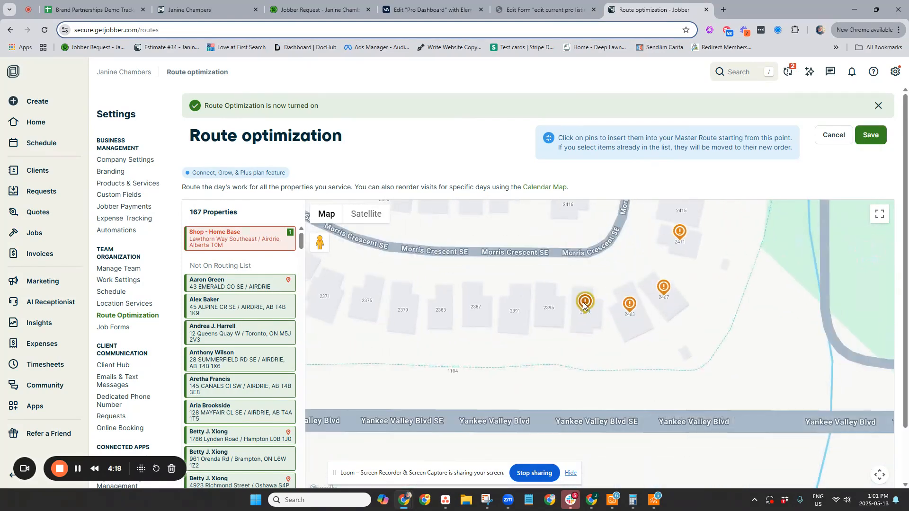
click(629, 304)
click(661, 286)
click(677, 233)
- Examine the order of the routed stops from the home base to Morris Crescent SE and the unrouted pins around them
scroll(713, 286, down, 3)
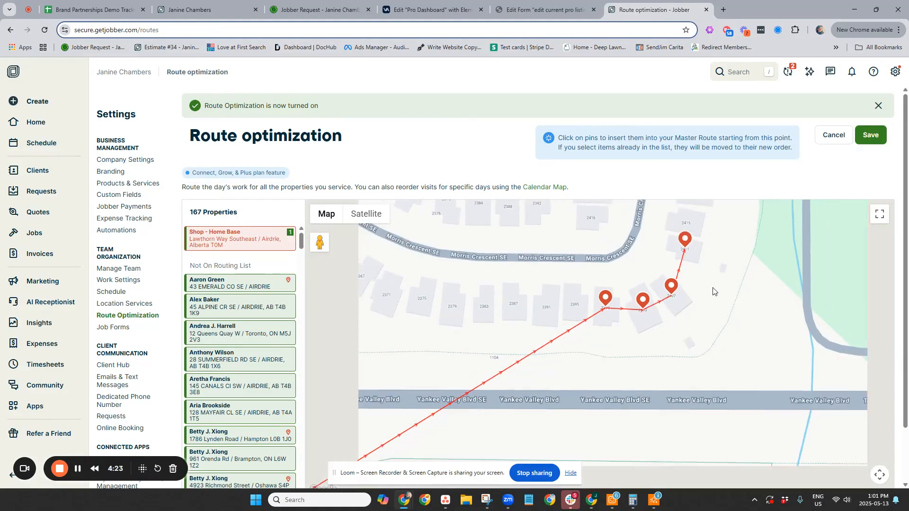
scroll(723, 269, down, 4)
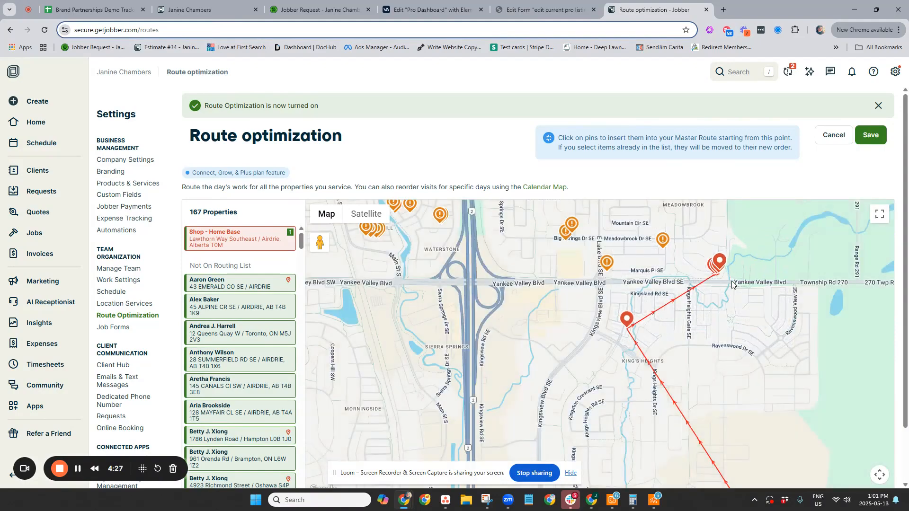
scroll(721, 305, down, 2)
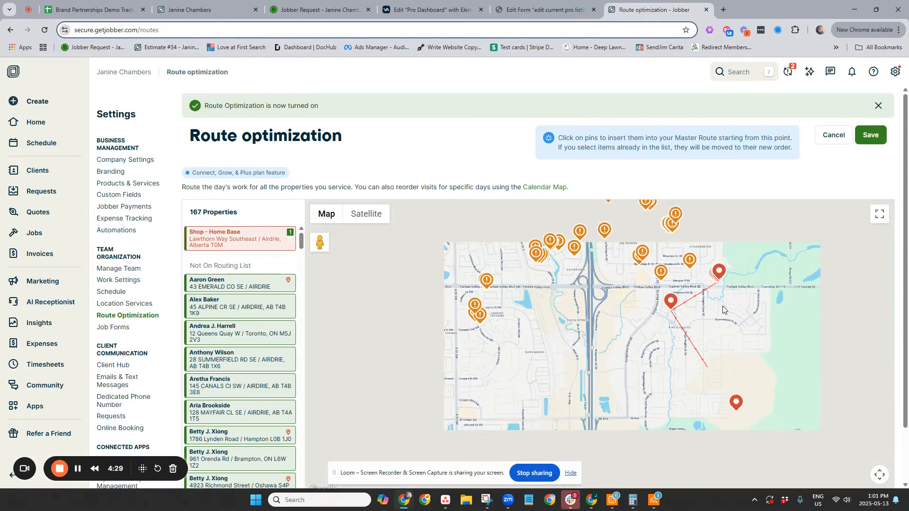
scroll(723, 306, up, 3)
scroll(725, 307, up, 2)
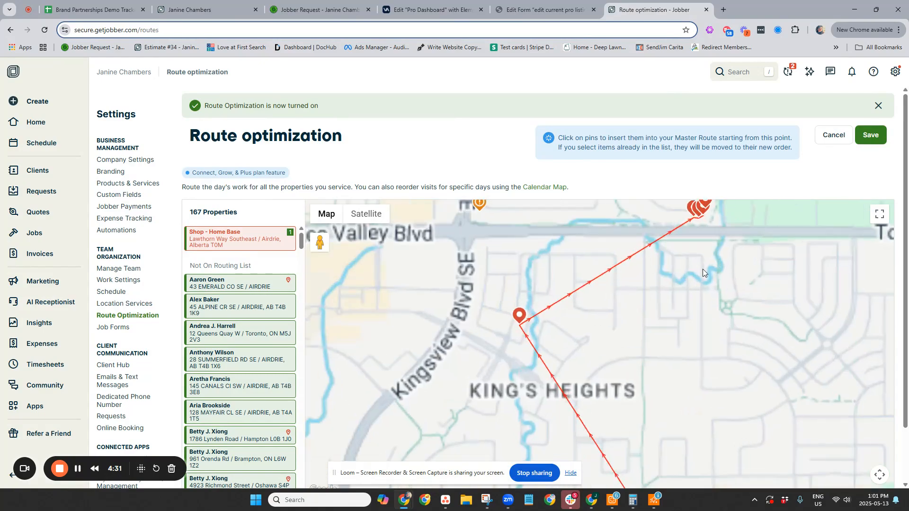
drag(518, 220, 459, 354)
scroll(662, 376, down, 3)
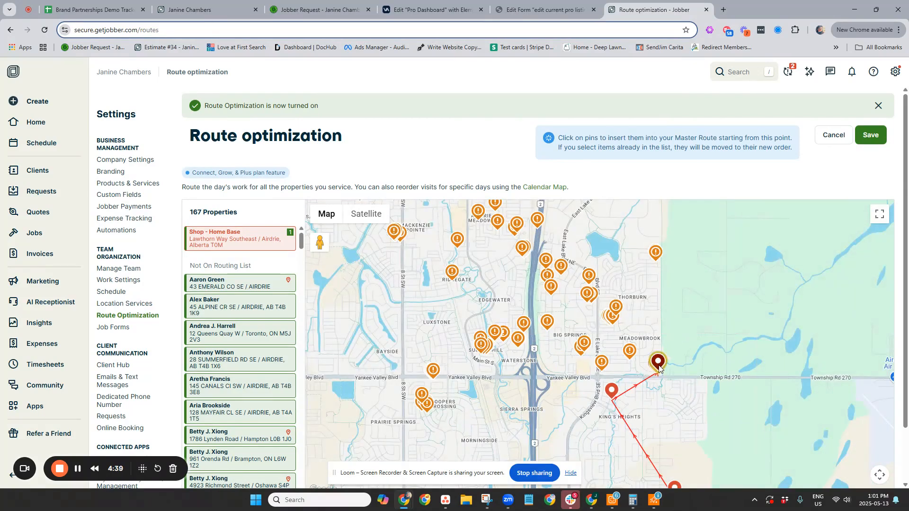
scroll(659, 367, up, 3)
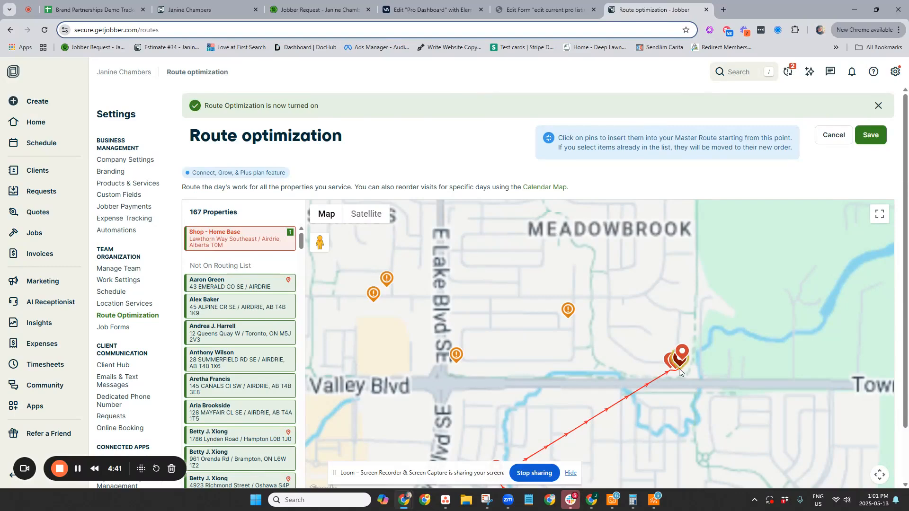
scroll(701, 365, up, 3)
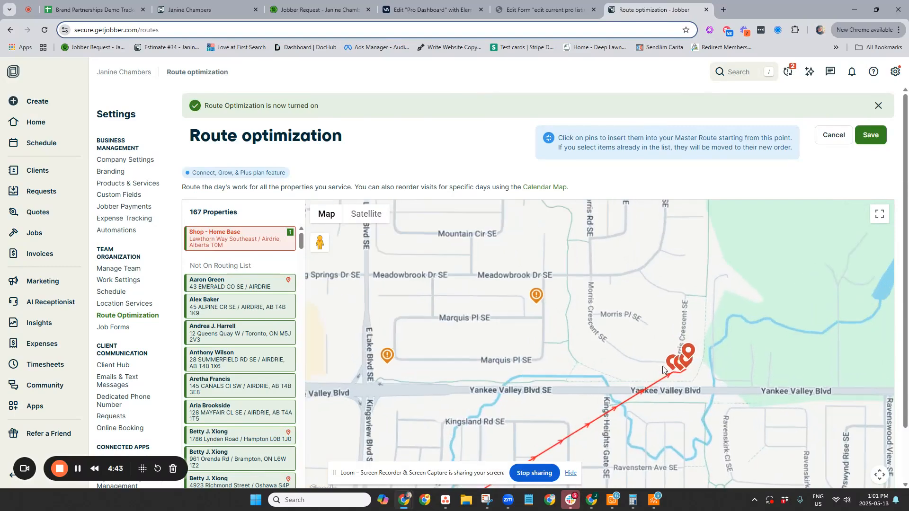
scroll(687, 375, up, 2)
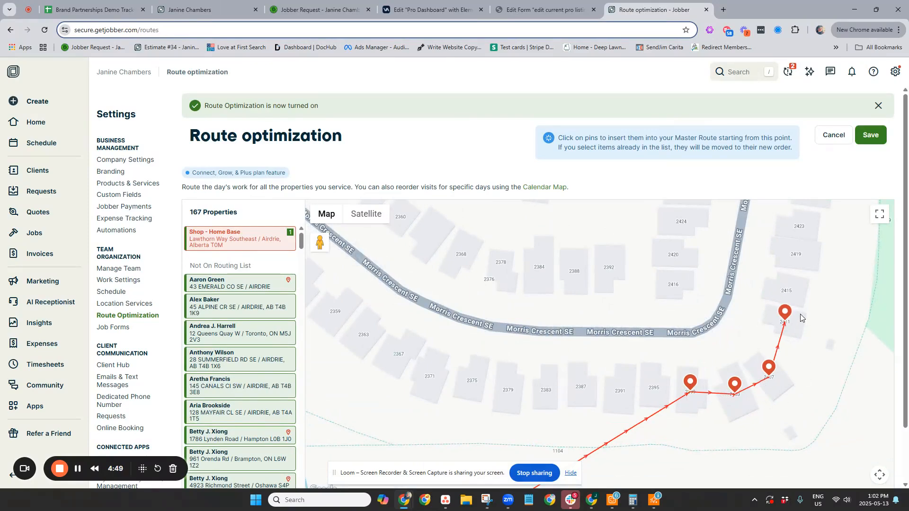
- Add the Meadowbrook property between Meadowbrook Dr SE and Marquis Pl SE as the stop following Morris Crescent SE
scroll(676, 361, down, 3)
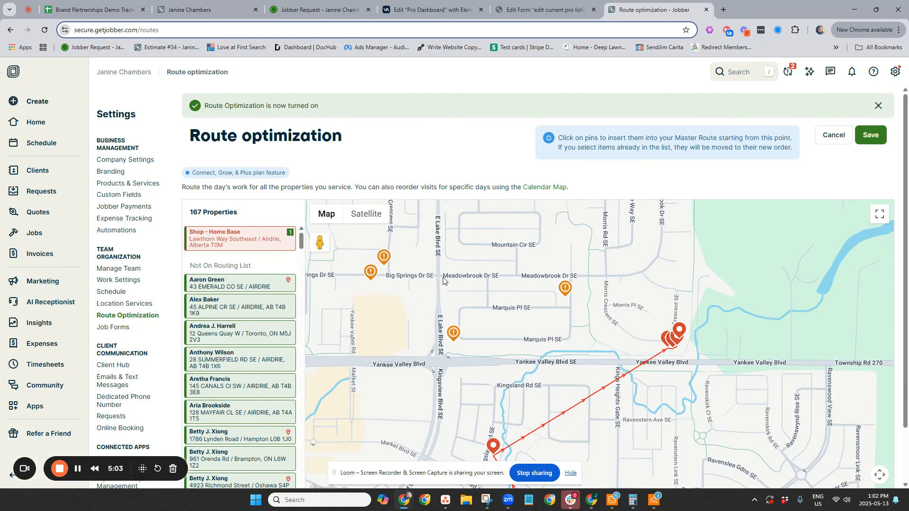
scroll(445, 282, down, 3)
scroll(445, 281, down, 1)
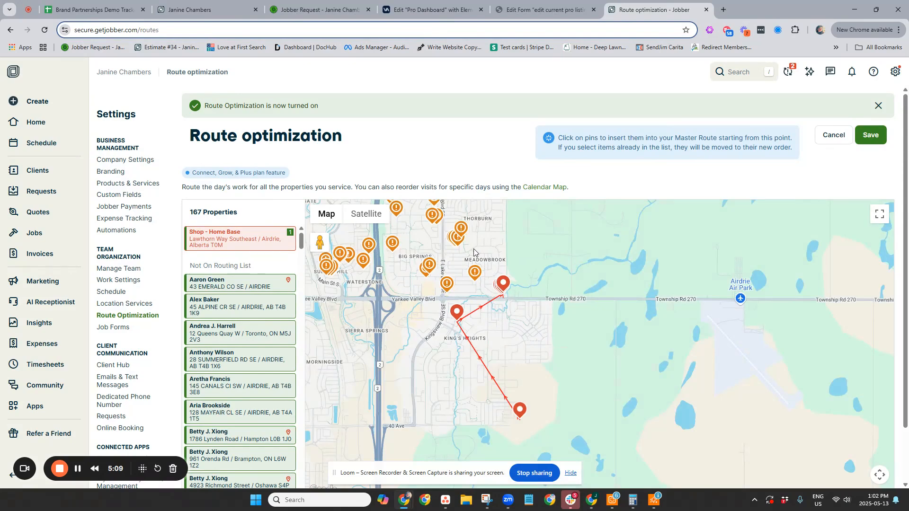
scroll(471, 255, up, 1)
scroll(470, 253, up, 3)
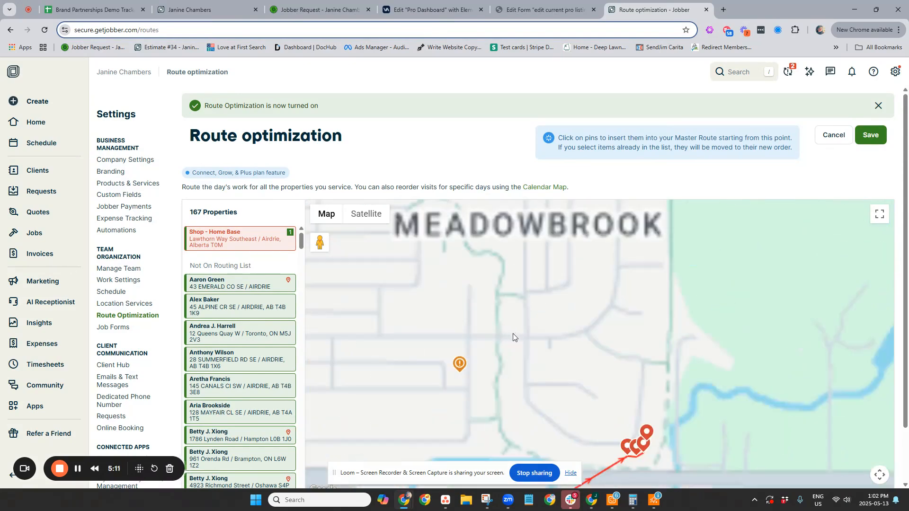
scroll(481, 394, down, 2)
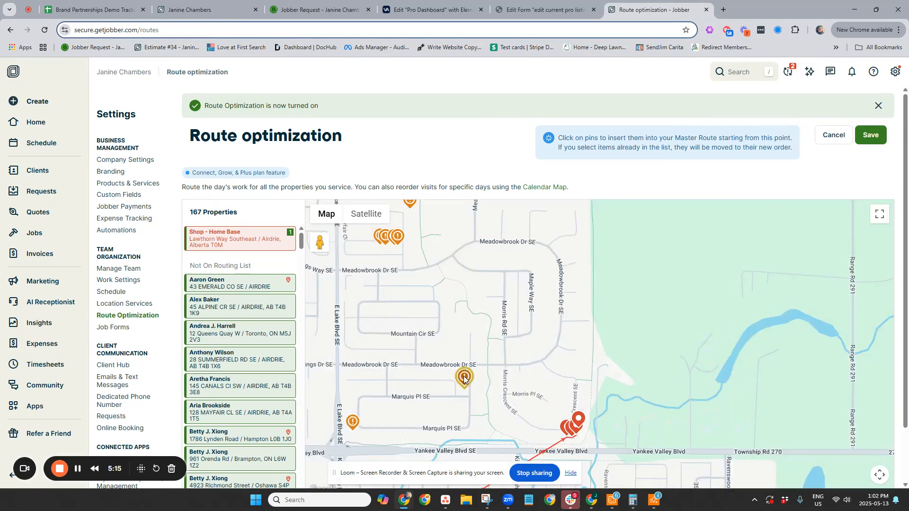
click(464, 378)
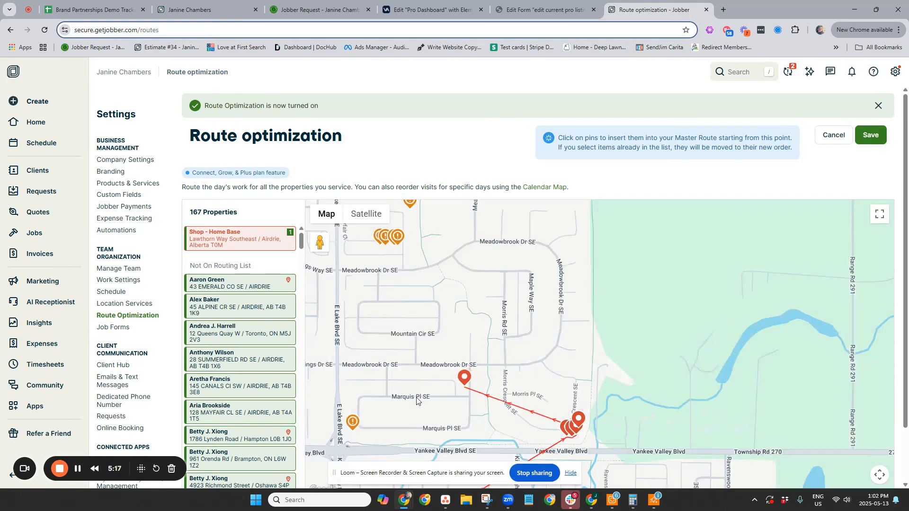
- Add the Marquis Pl SE property near E Lake Blvd and the four Mayfair Cl properties from east to west, and save the route
click(353, 423)
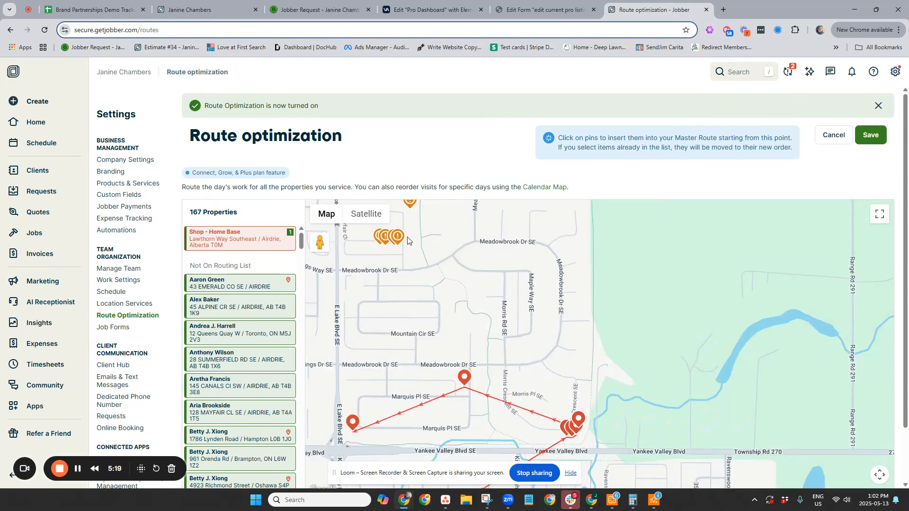
scroll(388, 241, up, 5)
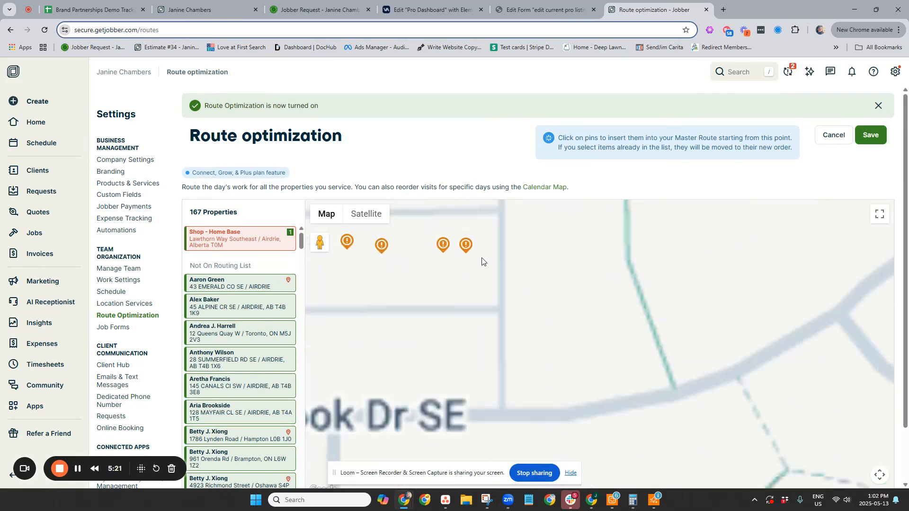
click(475, 245)
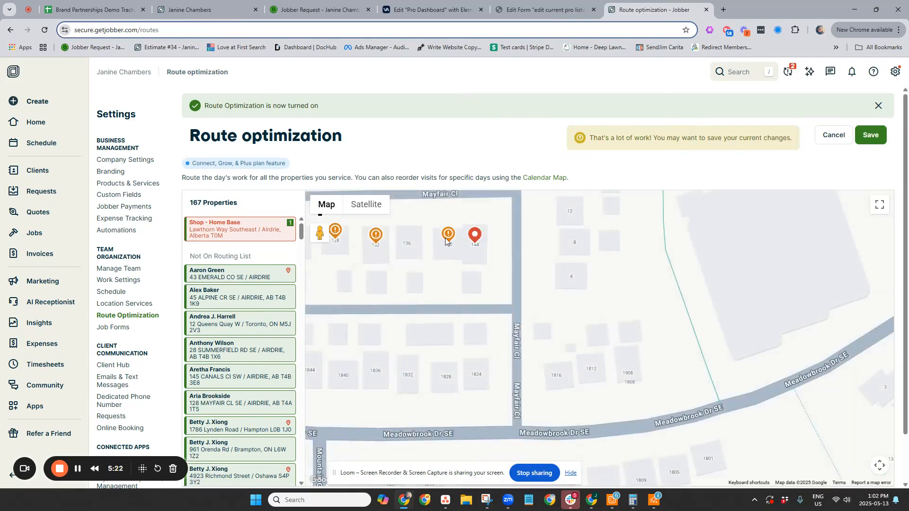
click(440, 236)
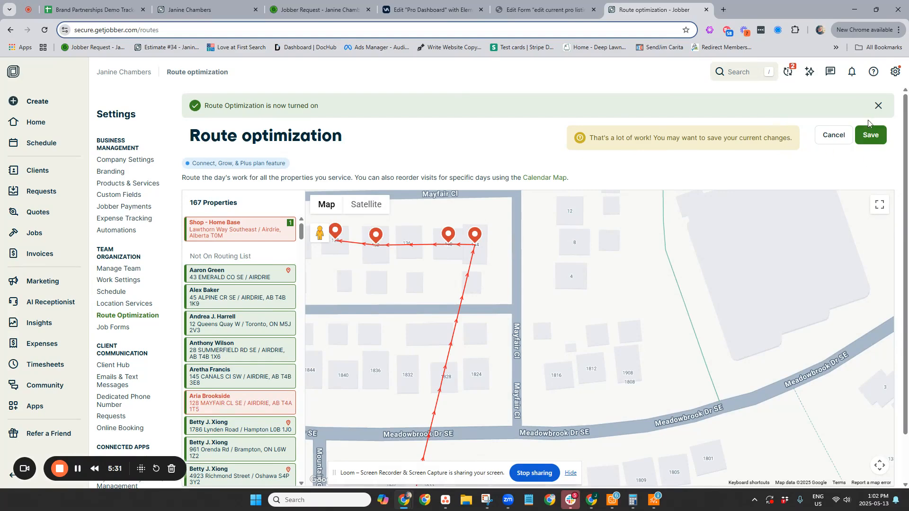
click(874, 135)
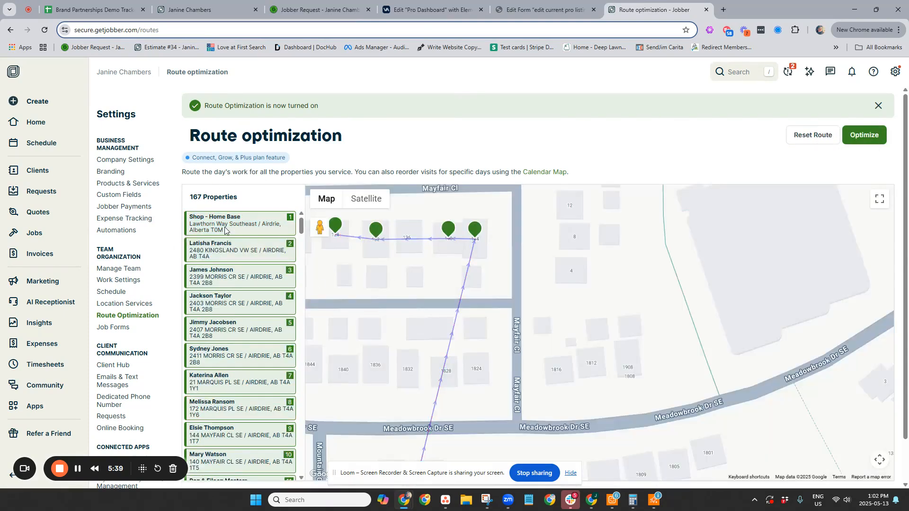
- Add the single unrouted property just north of the four Mayfair Cl stops to the end of the route
scroll(408, 318, down, 2)
scroll(244, 381, down, 5)
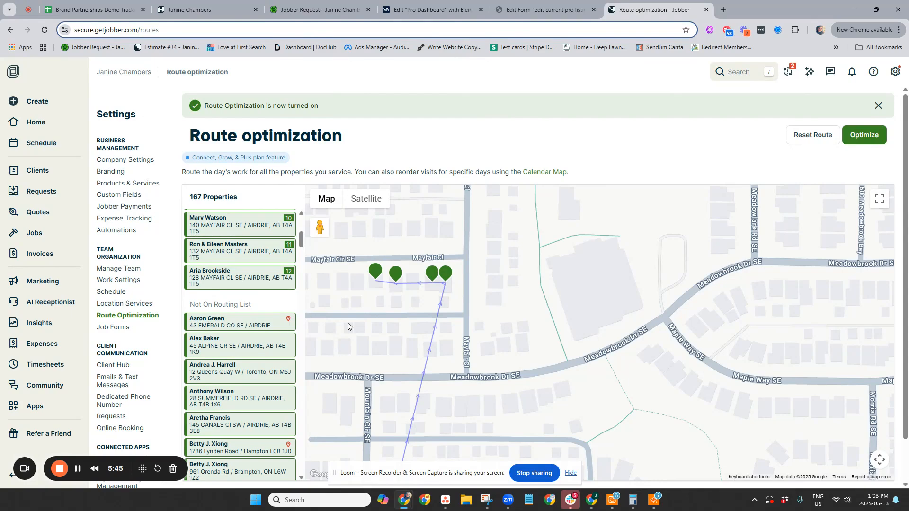
scroll(409, 355, down, 3)
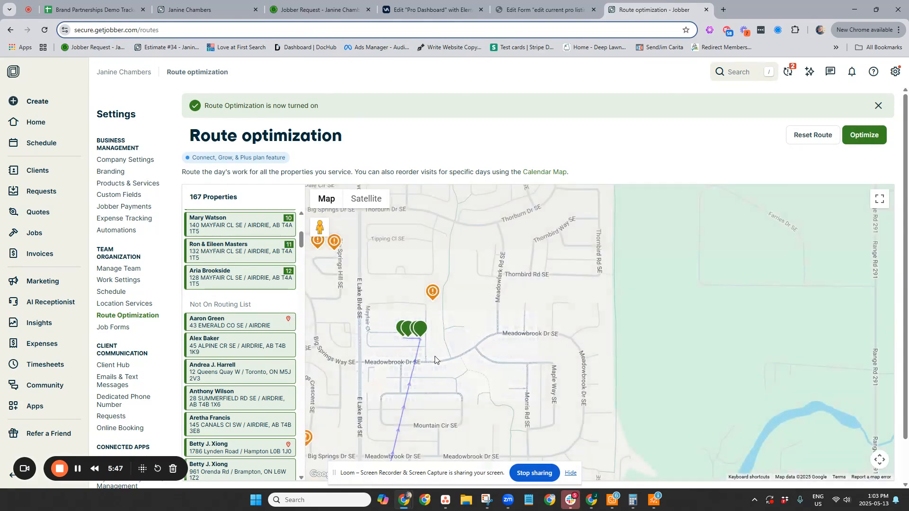
click(433, 295)
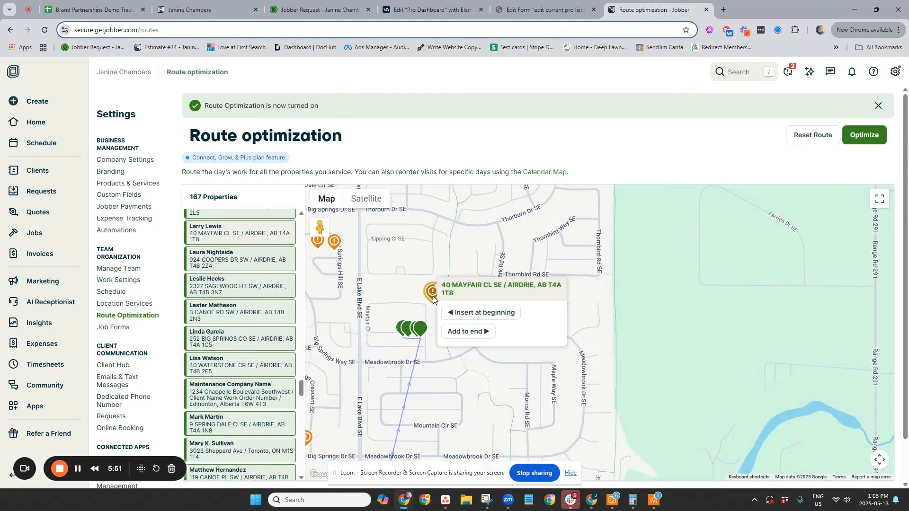
click(476, 334)
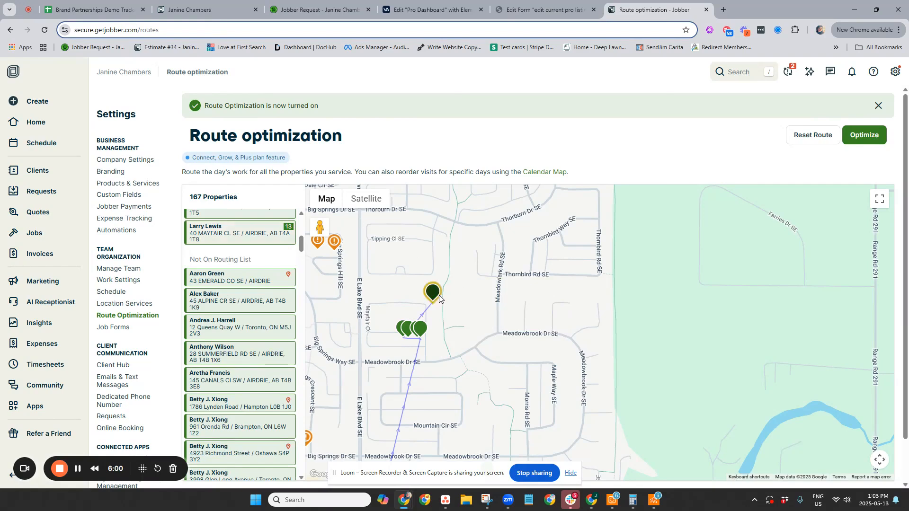
- Insert the two neighbouring Big Springs Dr SE properties from west to east, following the Marquis Pl SE stop near E Lake Blvd
scroll(358, 351, down, 5)
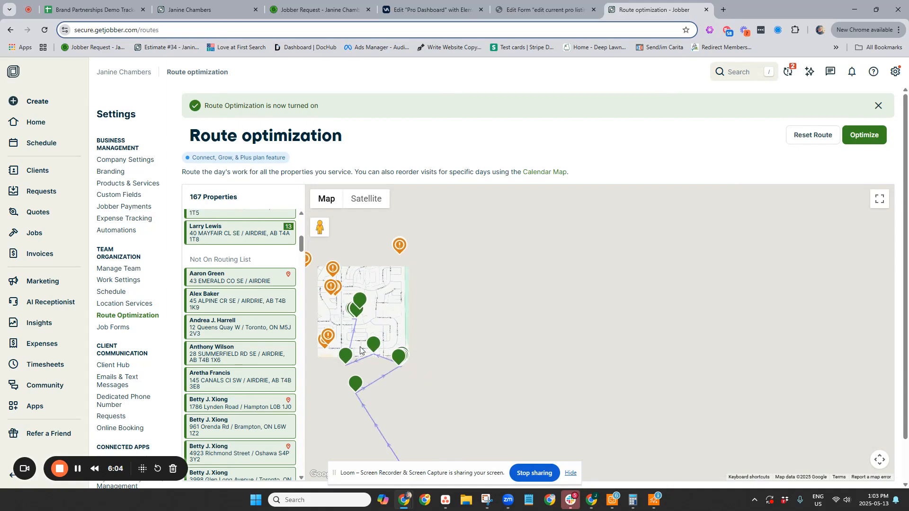
scroll(475, 365, up, 6)
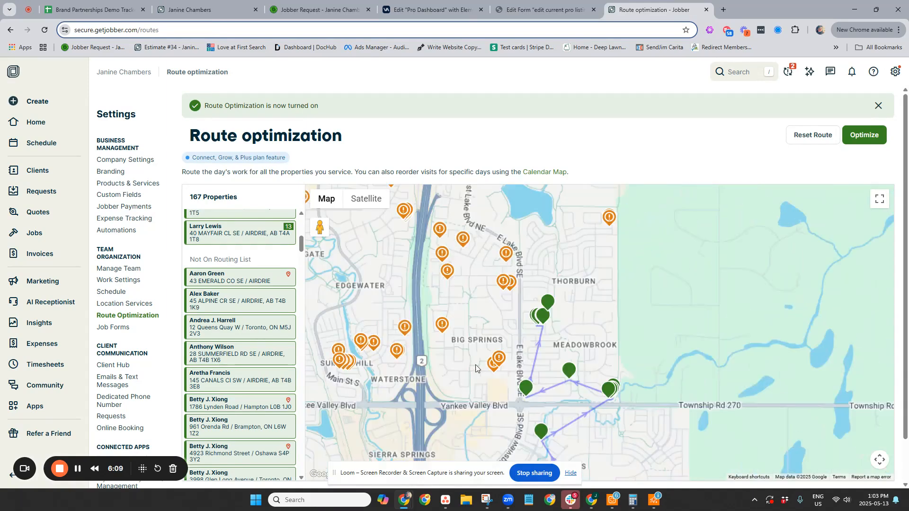
scroll(498, 366, down, 3)
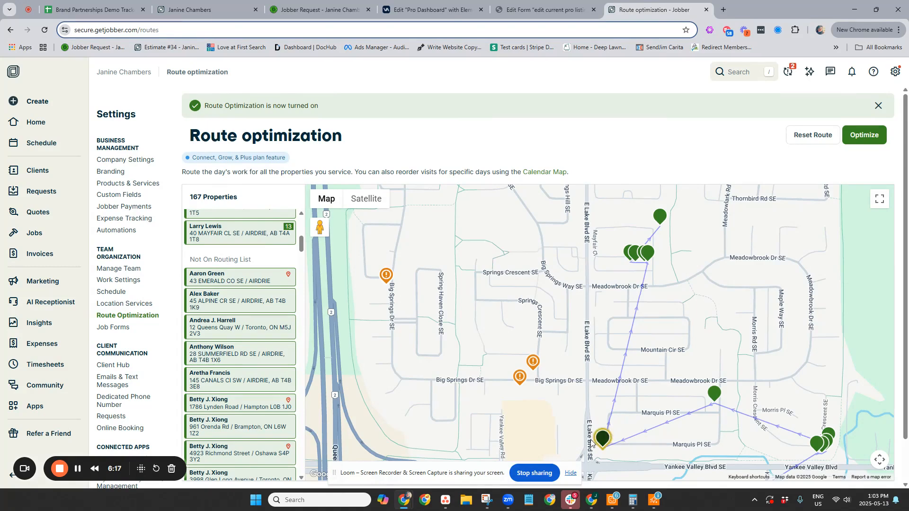
scroll(227, 336, up, 6)
scroll(227, 336, up, 1)
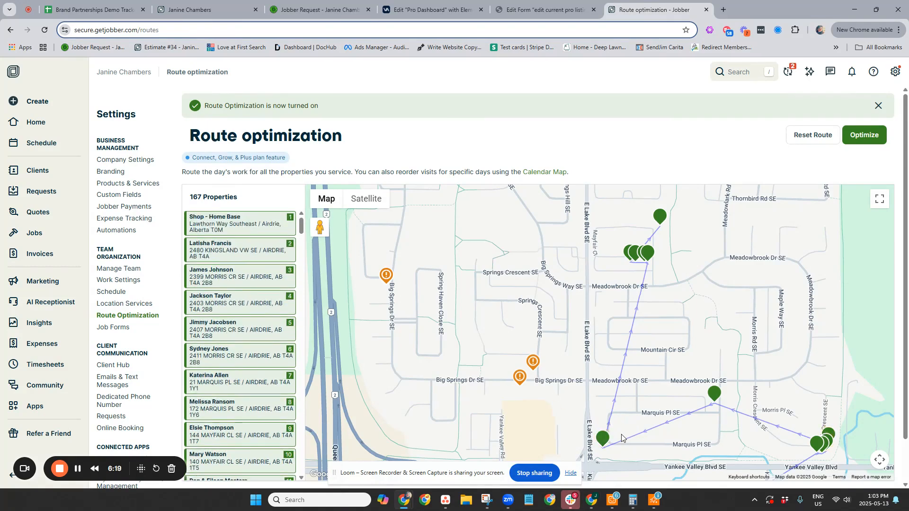
click(603, 439)
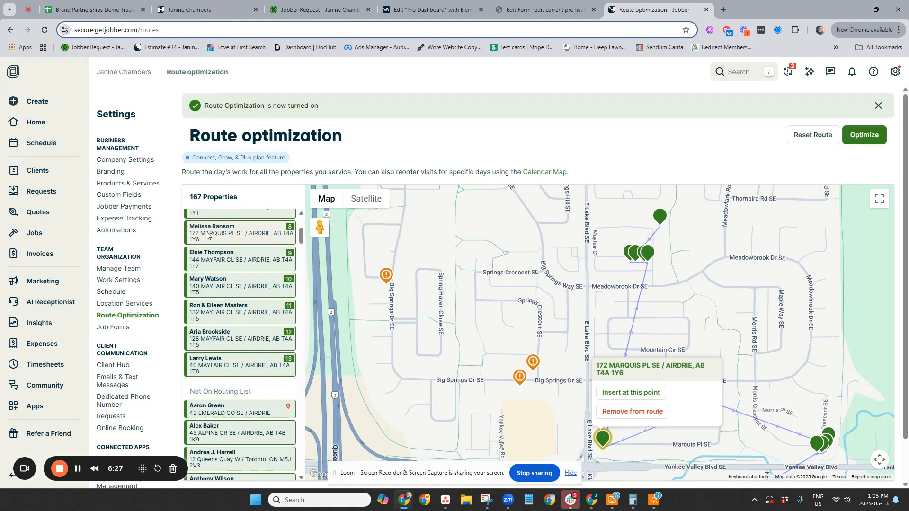
click(231, 237)
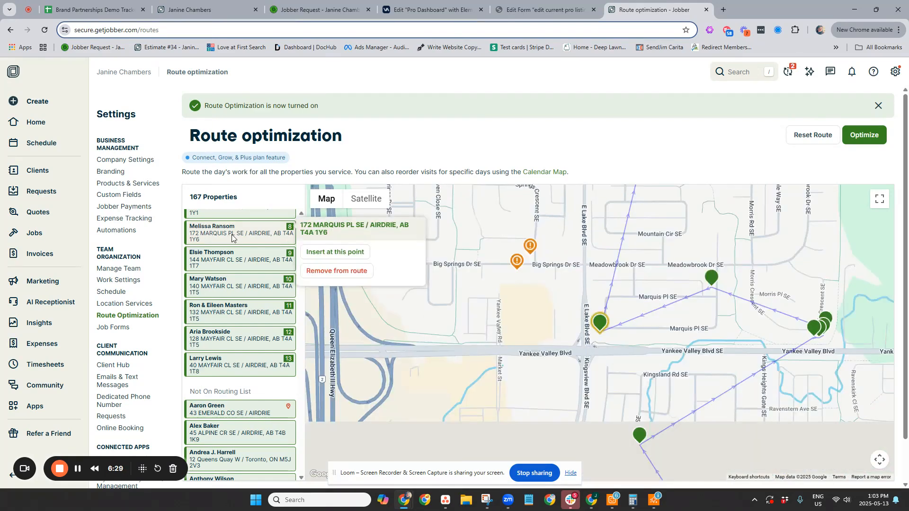
click(360, 252)
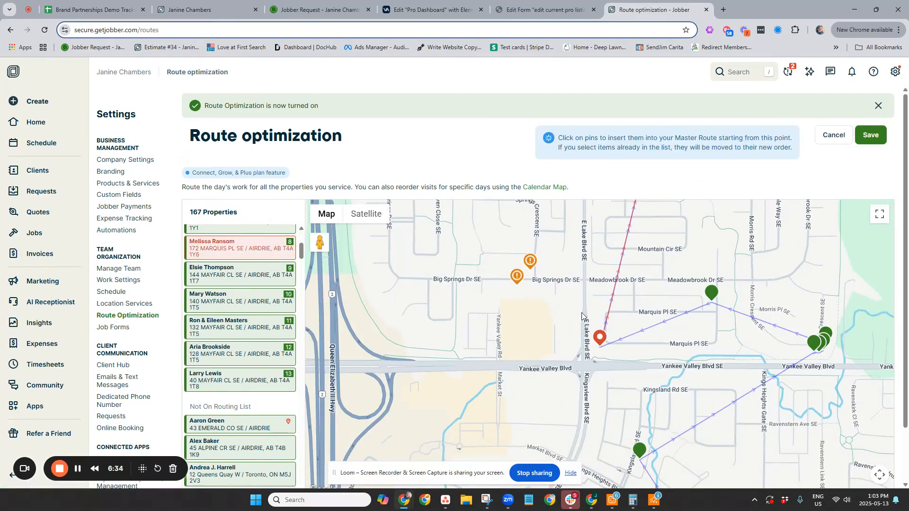
click(515, 279)
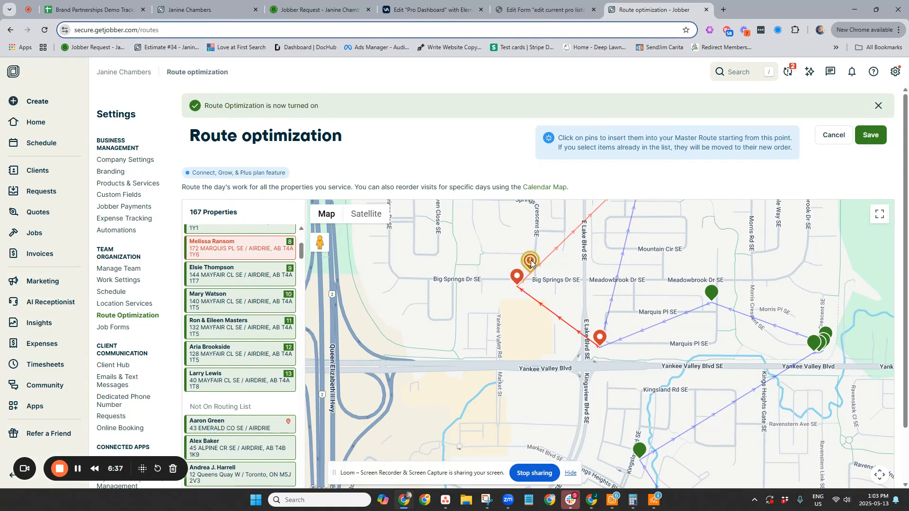
click(530, 262)
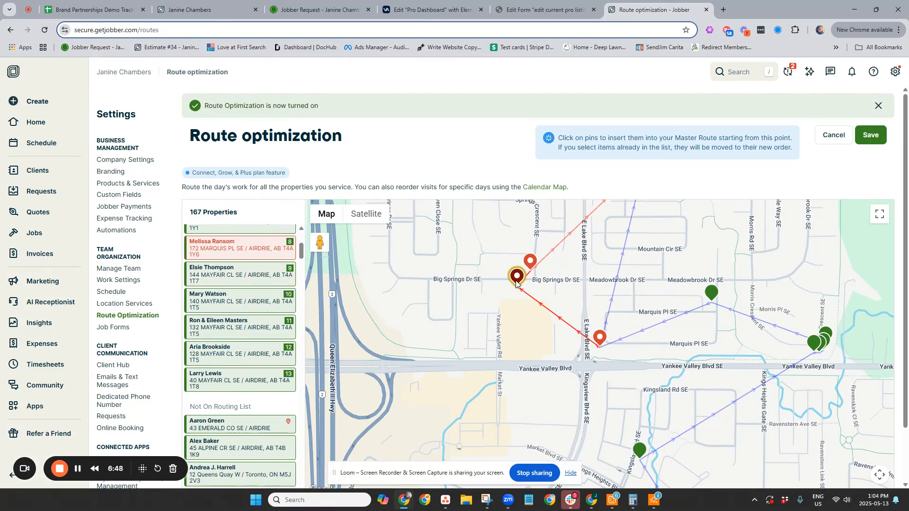
- Link the inserted Big Springs stops to the first Mayfair Cl SE stop and save the route
scroll(546, 291, down, 1)
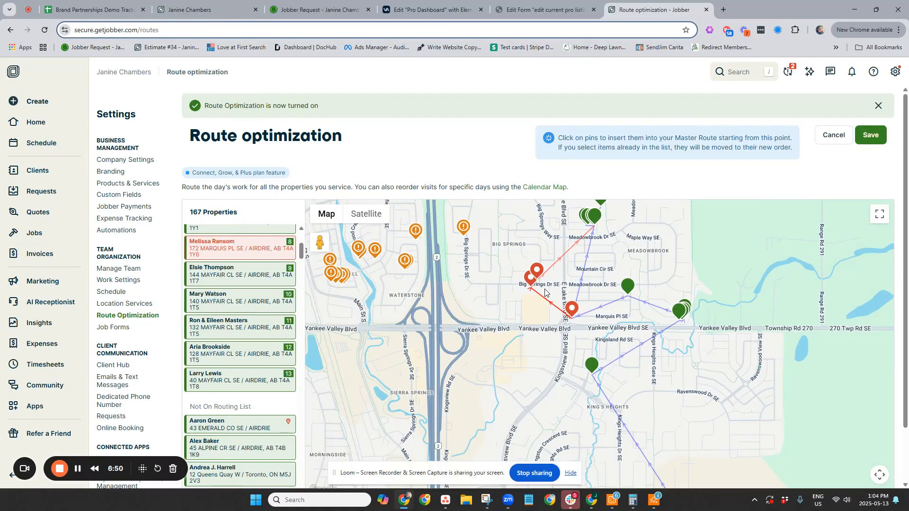
click(211, 278)
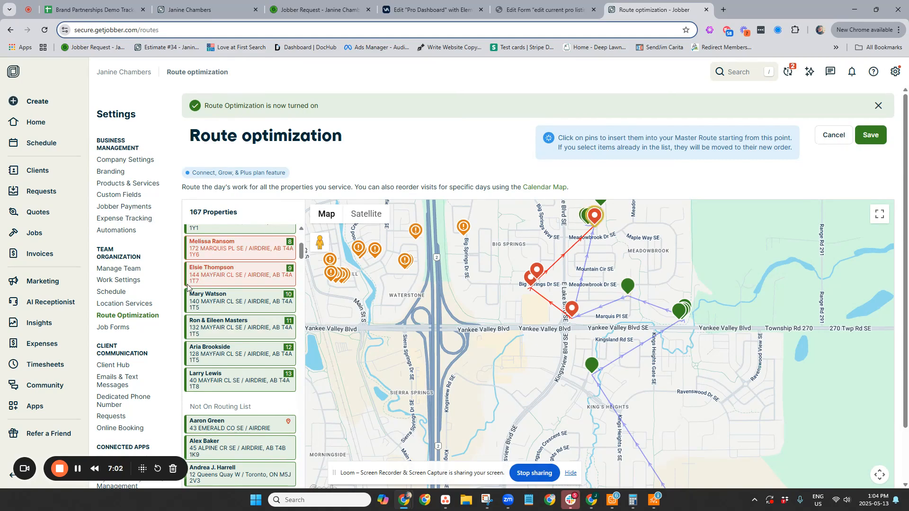
scroll(222, 265, up, 2)
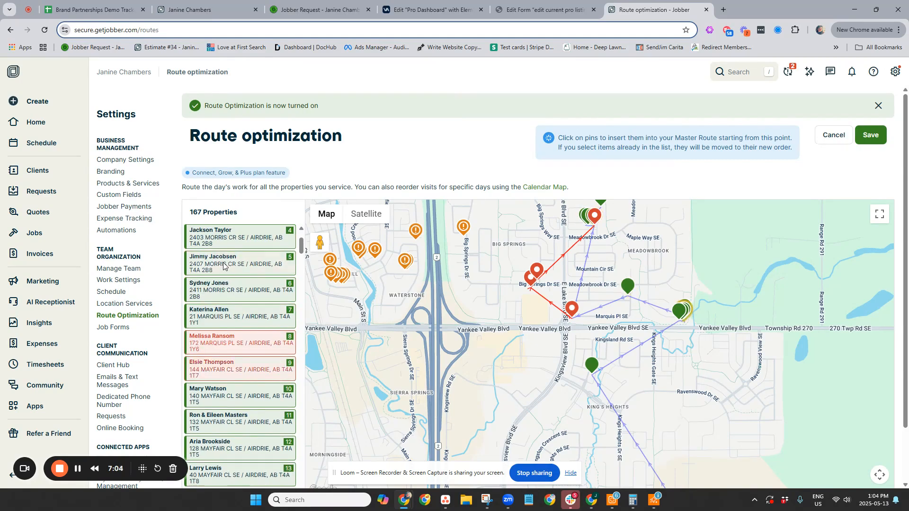
click(870, 136)
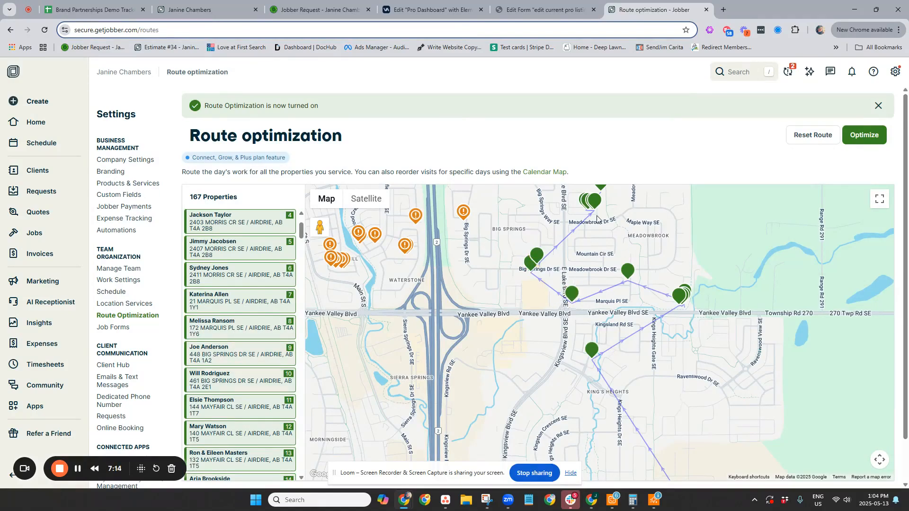
- Extend the route from its last Mayfair Cl SE stop to the two Big Springs Green SE properties, from east to west
drag(543, 220, 500, 264)
scroll(234, 305, down, 5)
scroll(234, 306, up, 3)
scroll(235, 305, down, 2)
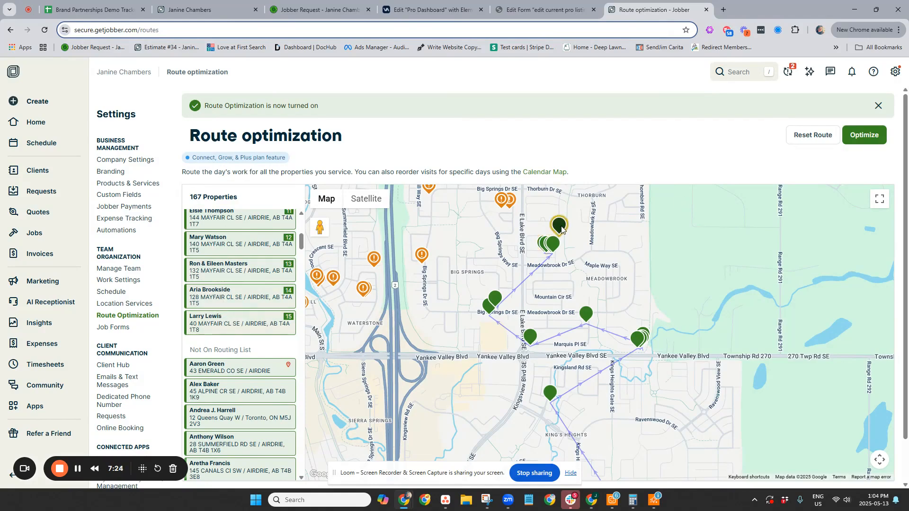
click(253, 330)
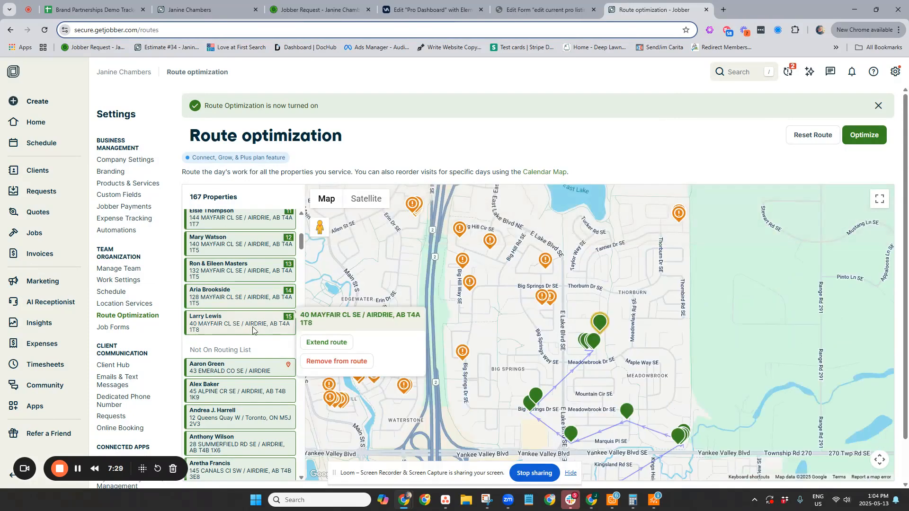
click(331, 343)
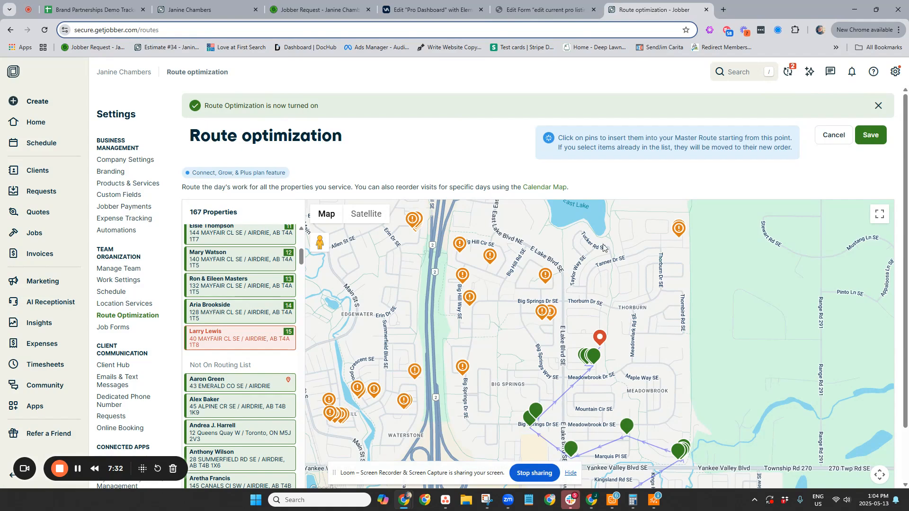
scroll(550, 326, up, 4)
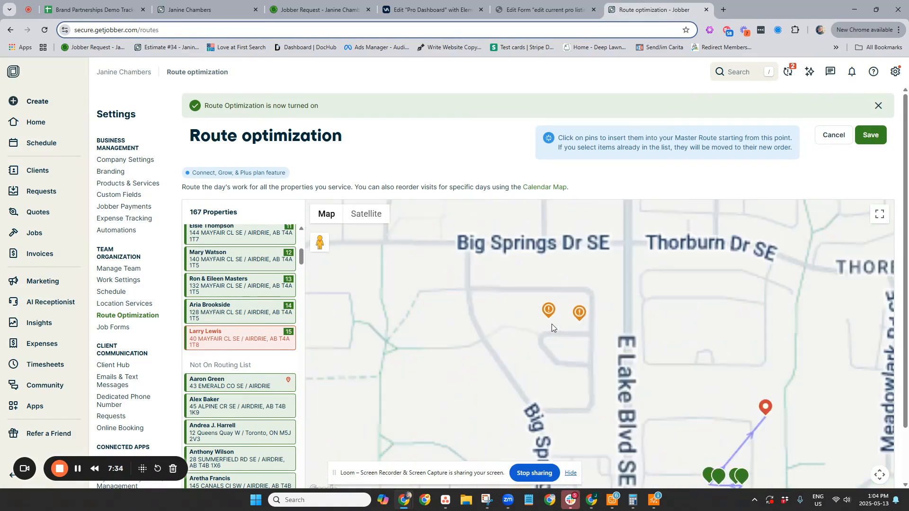
scroll(550, 323, down, 2)
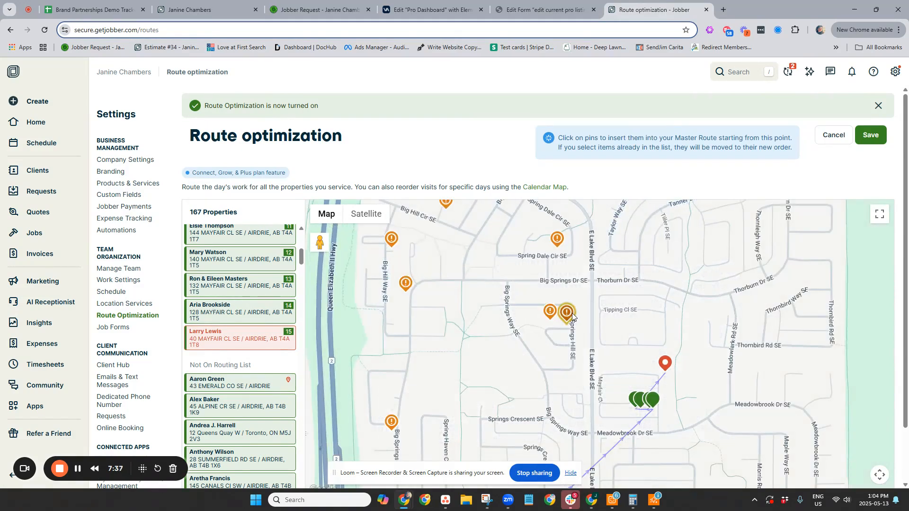
click(551, 311)
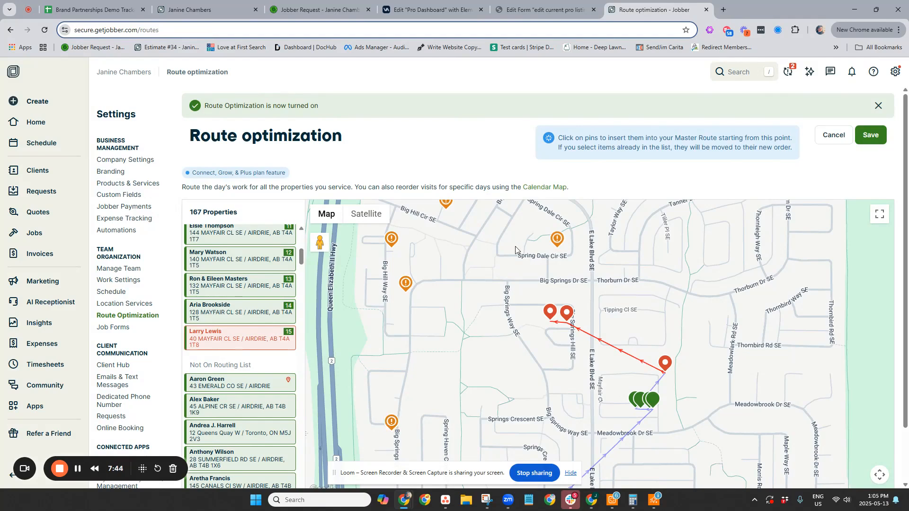
- Continue the route through Spring Dale Cir, west along Big Hill Cir and south along Big Hill Way to Big Springs, and save it
drag(446, 202, 487, 265)
click(486, 264)
click(427, 240)
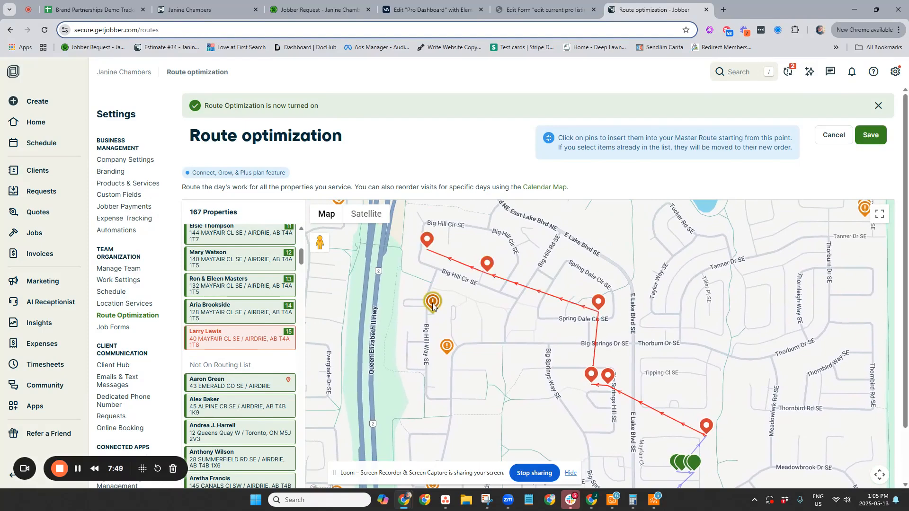
click(448, 346)
scroll(450, 345, down, 2)
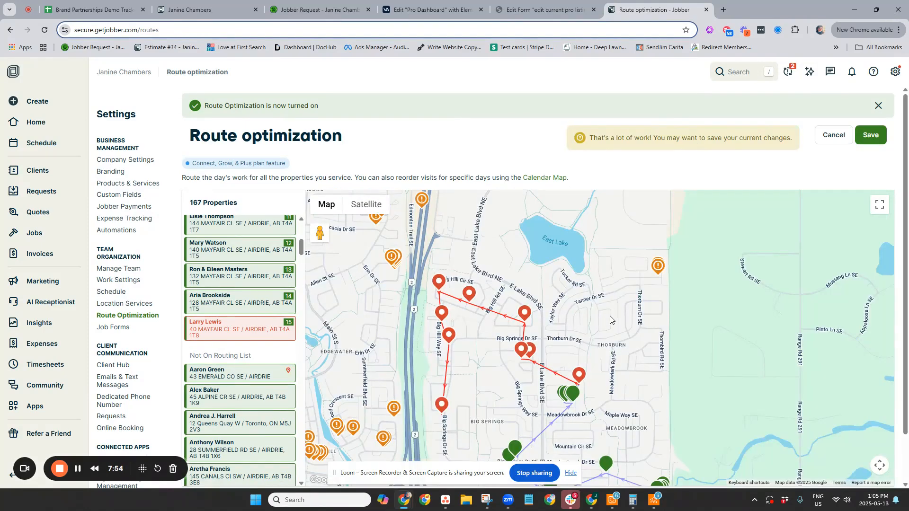
click(870, 135)
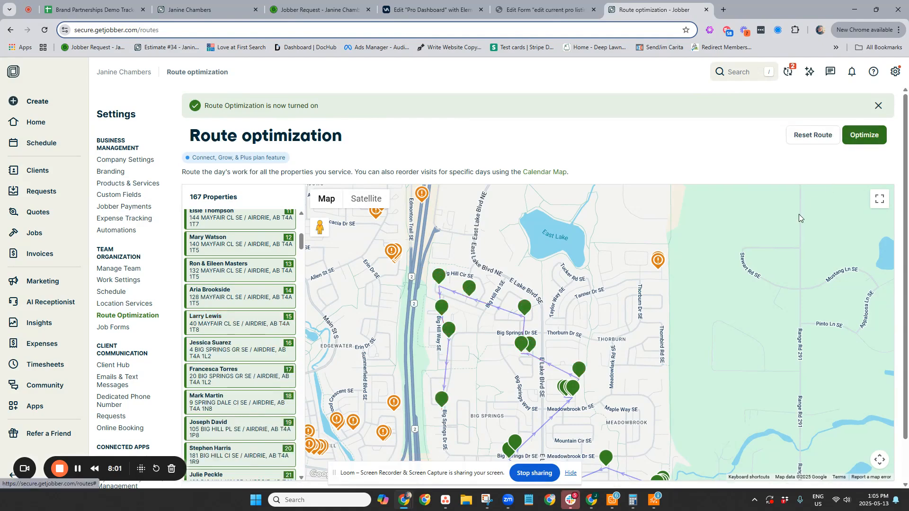
- Insert the two Thornfield Pl SE properties from south to north, following the last Mayfair Cl SE stop, and save the route
scroll(661, 263, up, 2)
scroll(655, 275, up, 1)
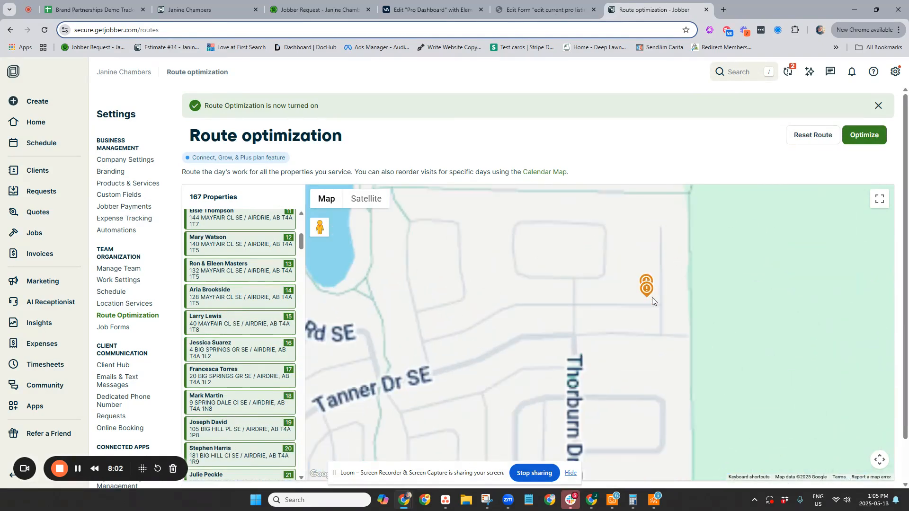
scroll(644, 284, down, 3)
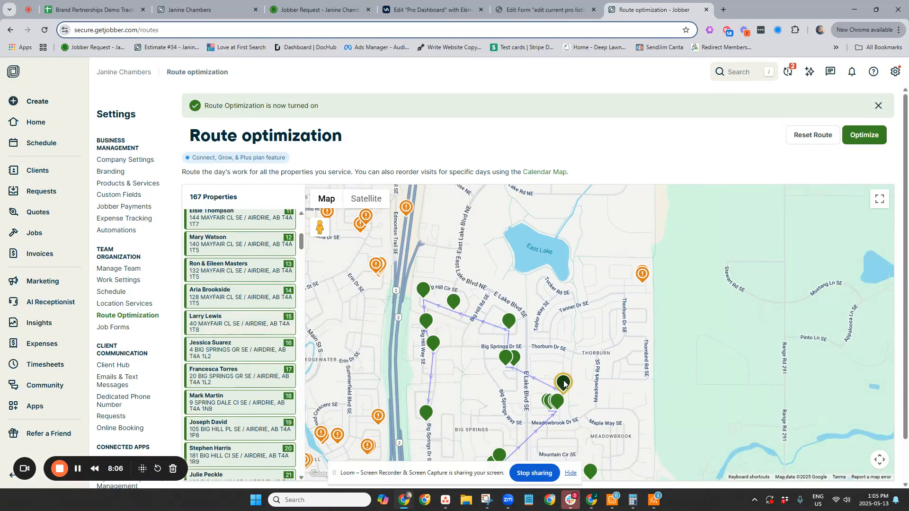
click(564, 383)
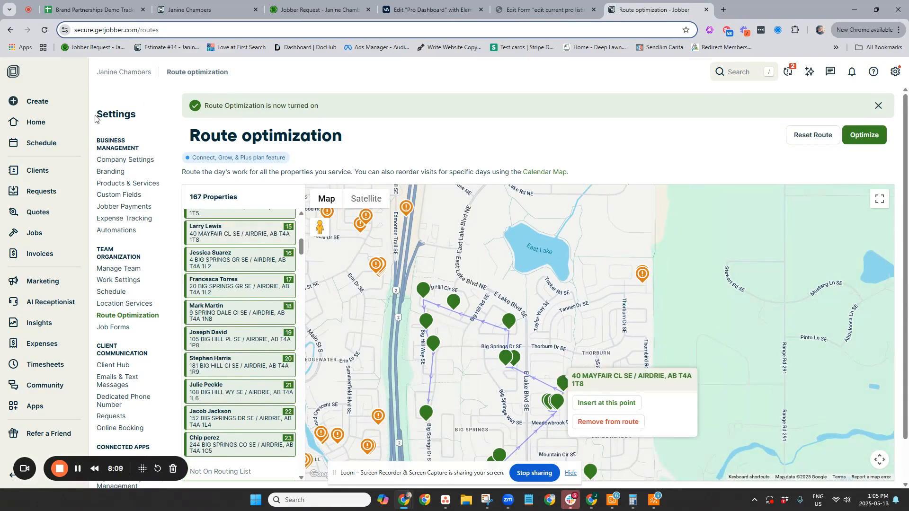
click(221, 238)
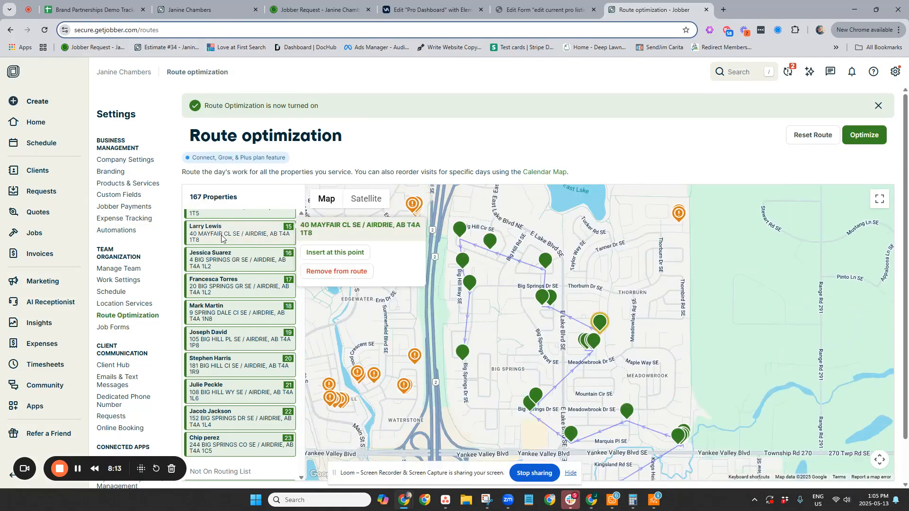
click(335, 252)
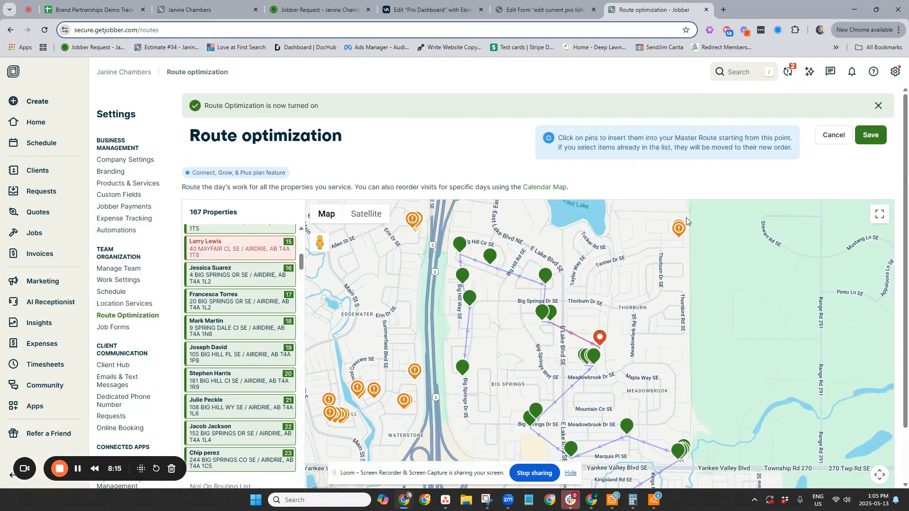
scroll(684, 227, up, 5)
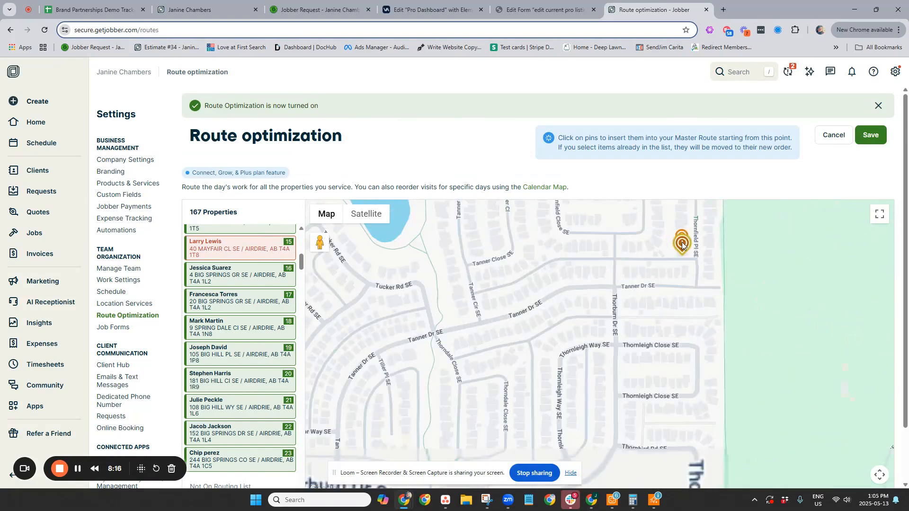
scroll(682, 251, up, 4)
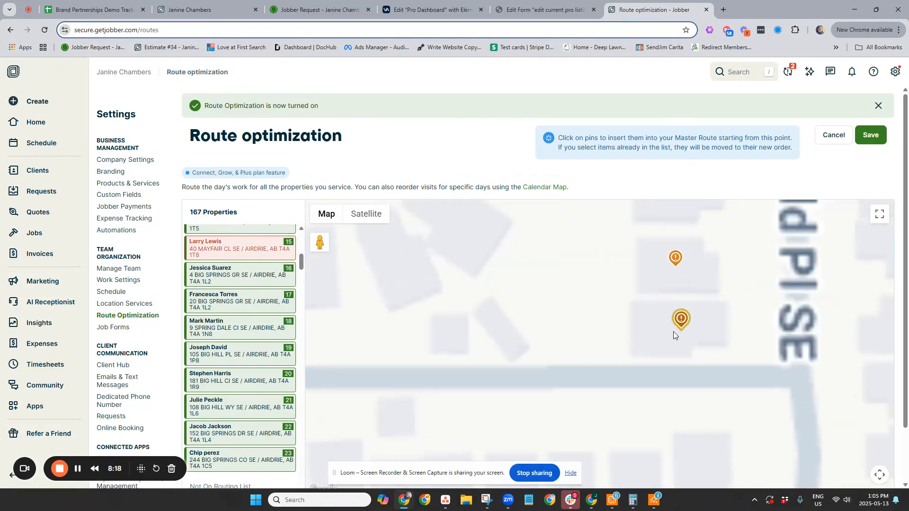
click(681, 319)
click(677, 258)
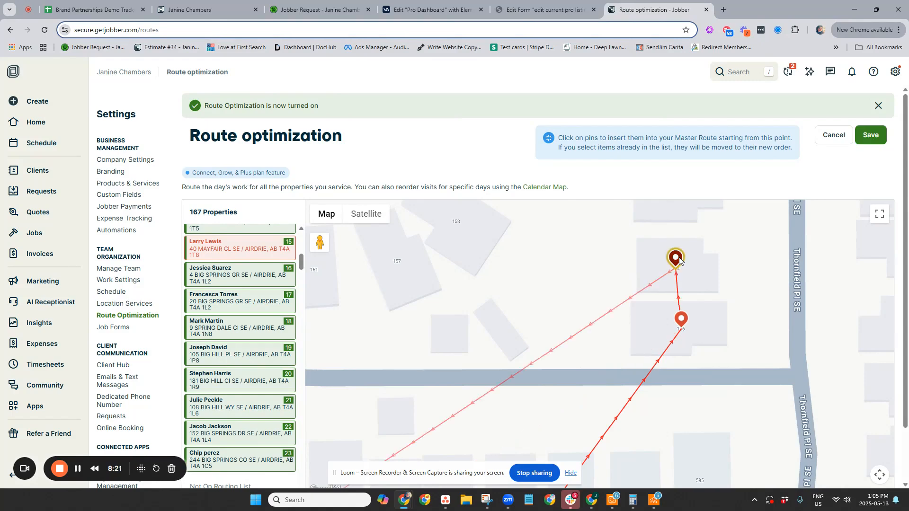
click(871, 136)
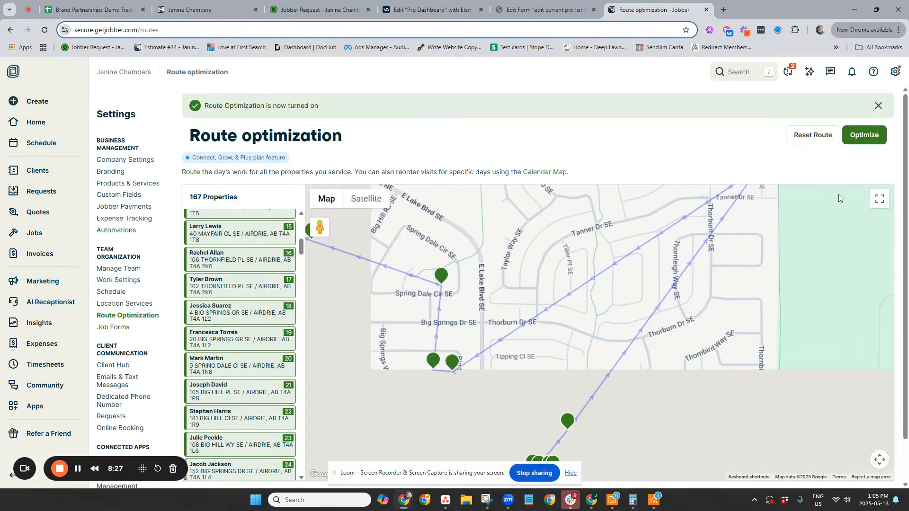
scroll(405, 394, down, 4)
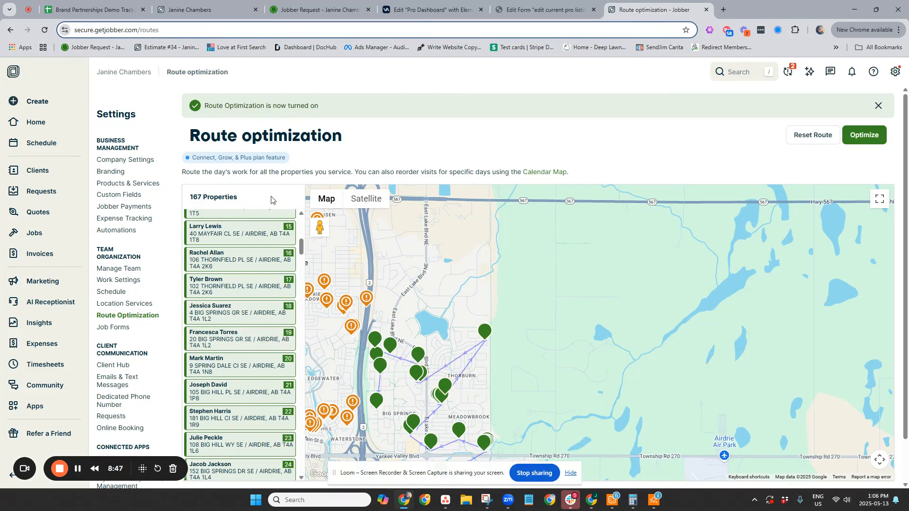
- Open the schedule for Tuesday, May 13 and review the day's list of scheduled, anytime and unscheduled visits
click(55, 145)
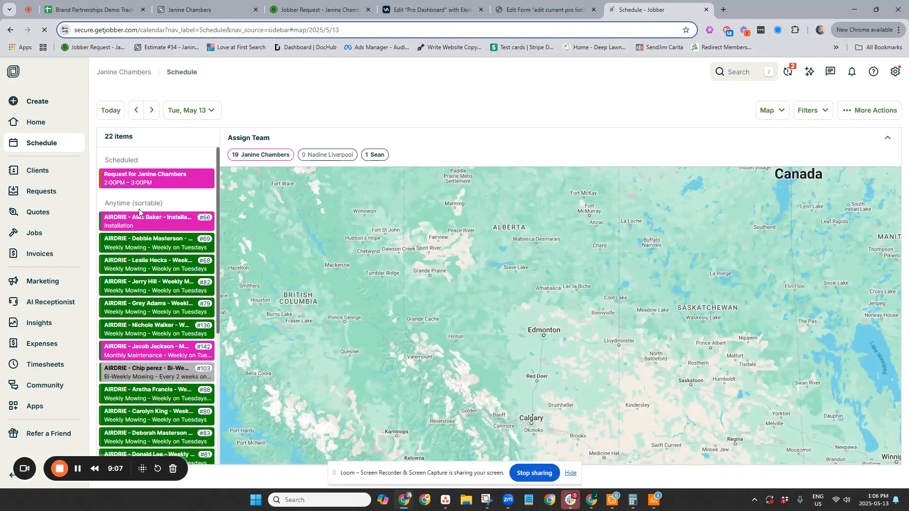
drag(153, 307, 405, 395)
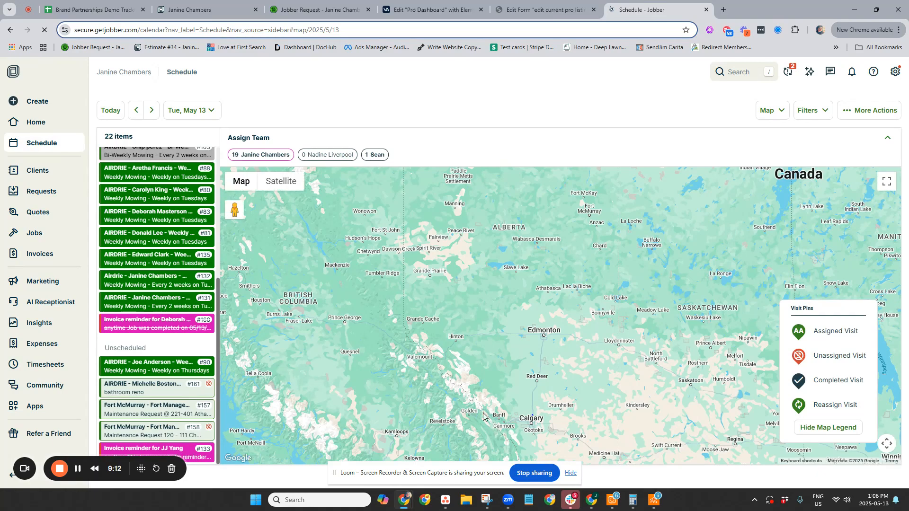
scroll(416, 402, up, 2)
scroll(208, 292, up, 2)
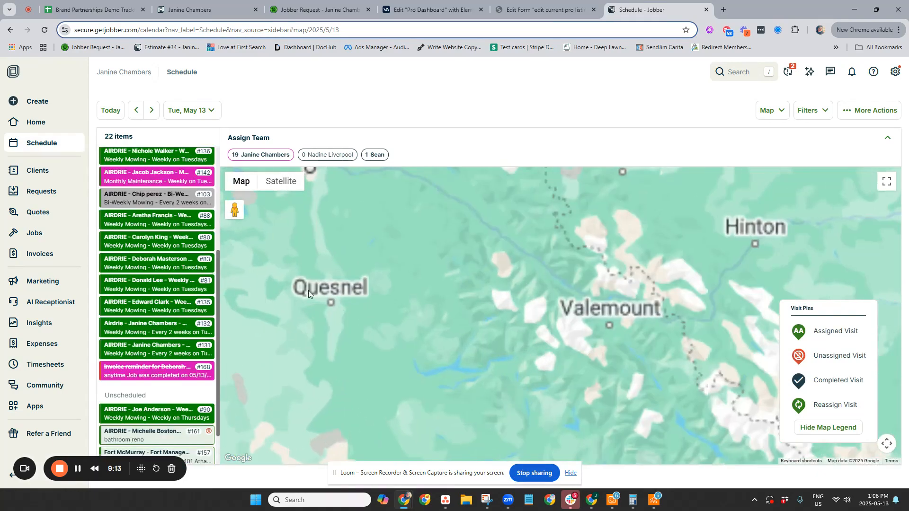
drag(127, 294, 186, 256)
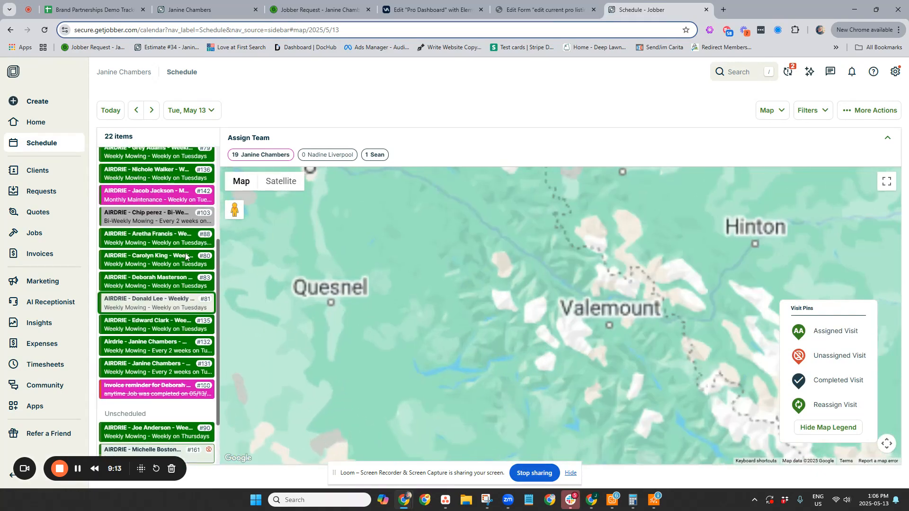
scroll(209, 230, up, 4)
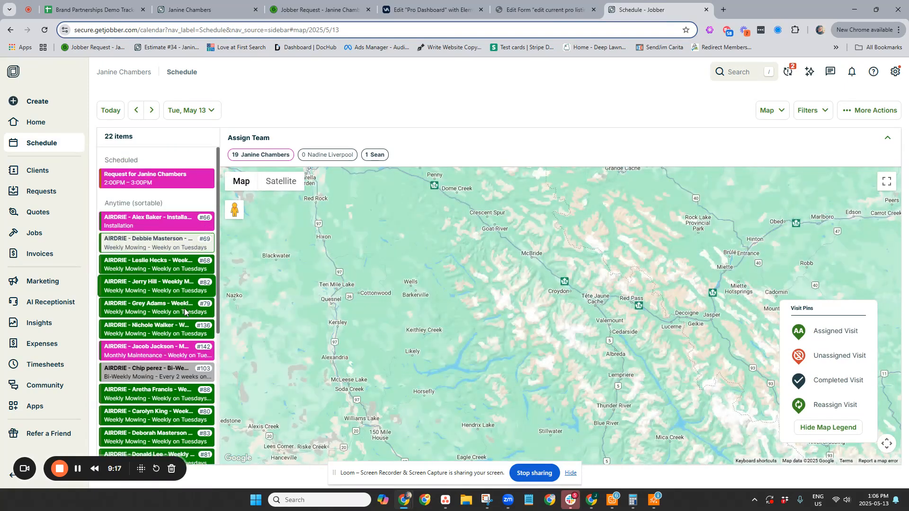
scroll(184, 315, down, 5)
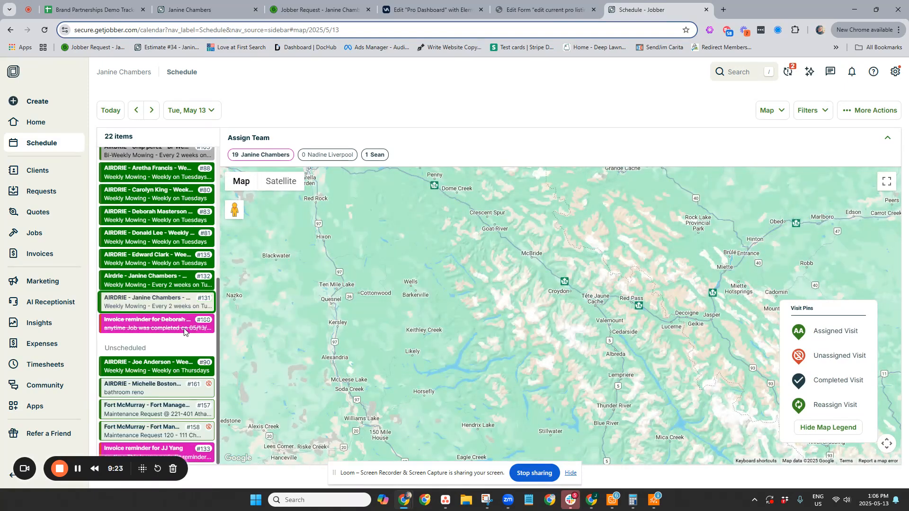
- Create a new task from the schedule for the client Shop - Home Base
click(871, 110)
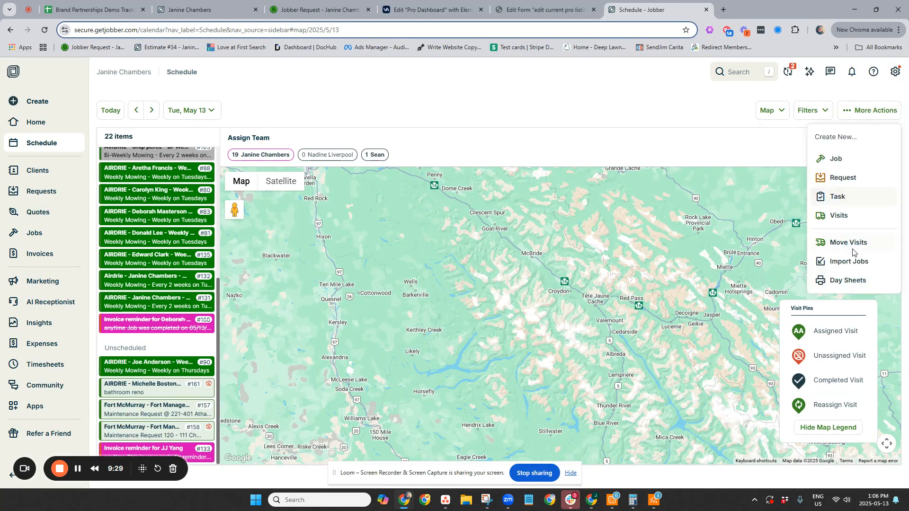
click(842, 201)
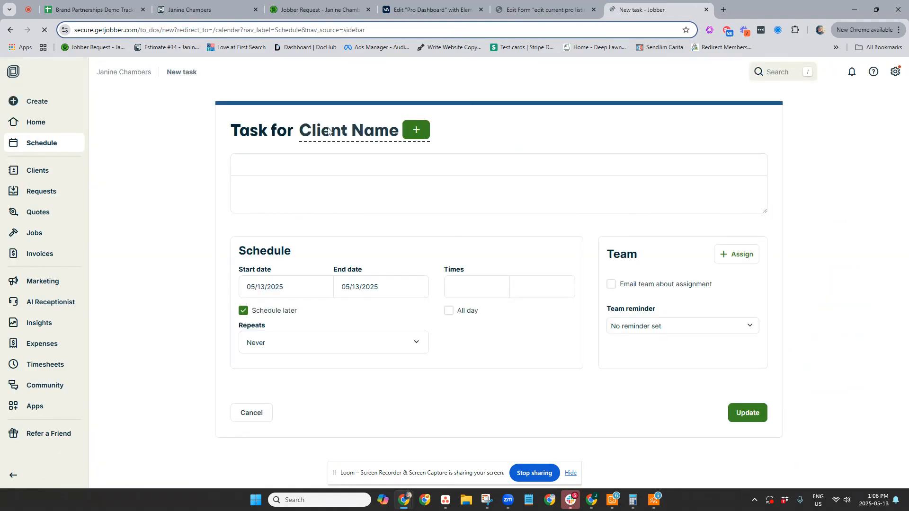
click(372, 133)
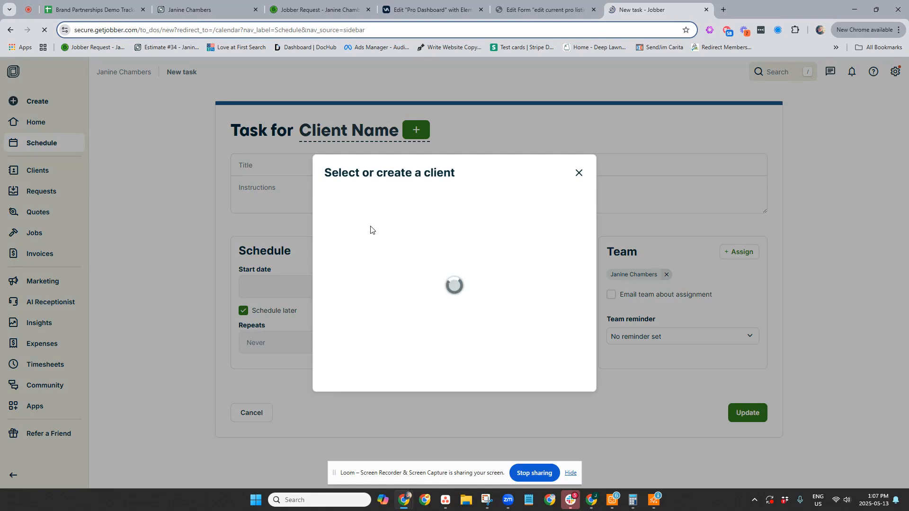
click(350, 196)
text(shop)
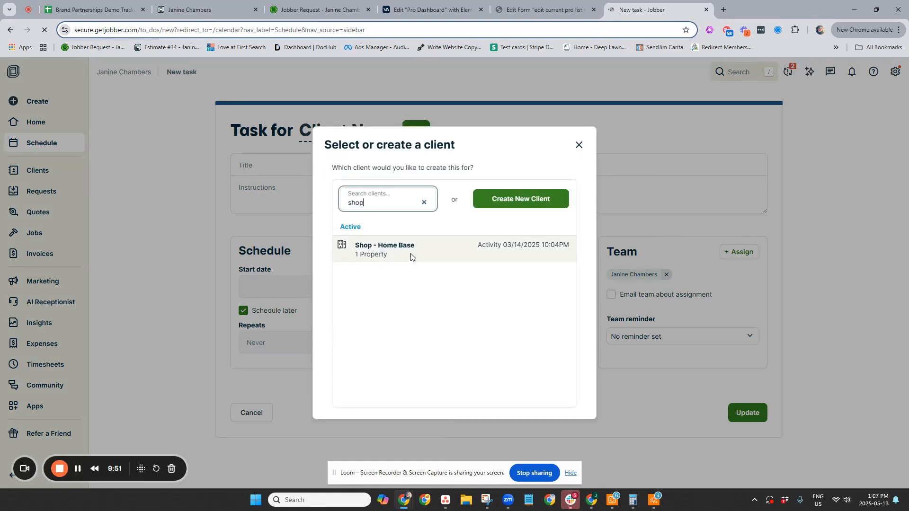
click(388, 254)
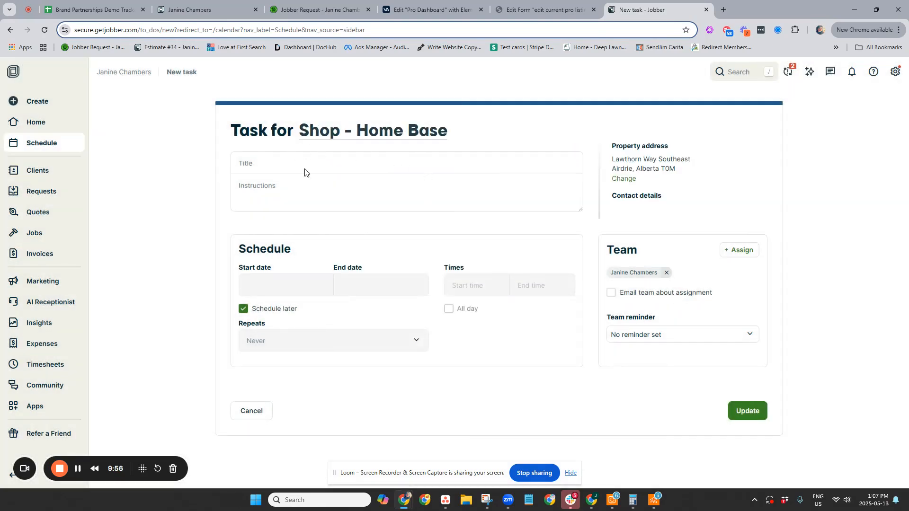
- Title the task "Starting Point"
click(290, 166)
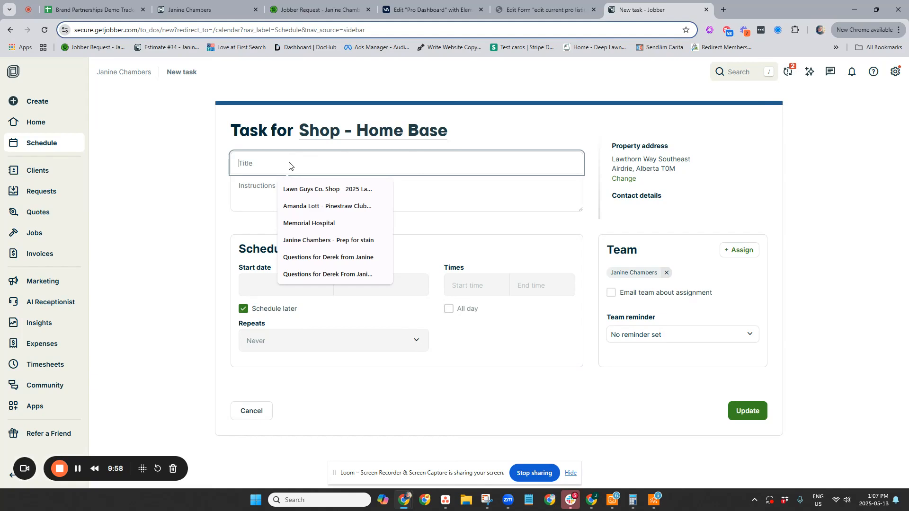
text(shop)
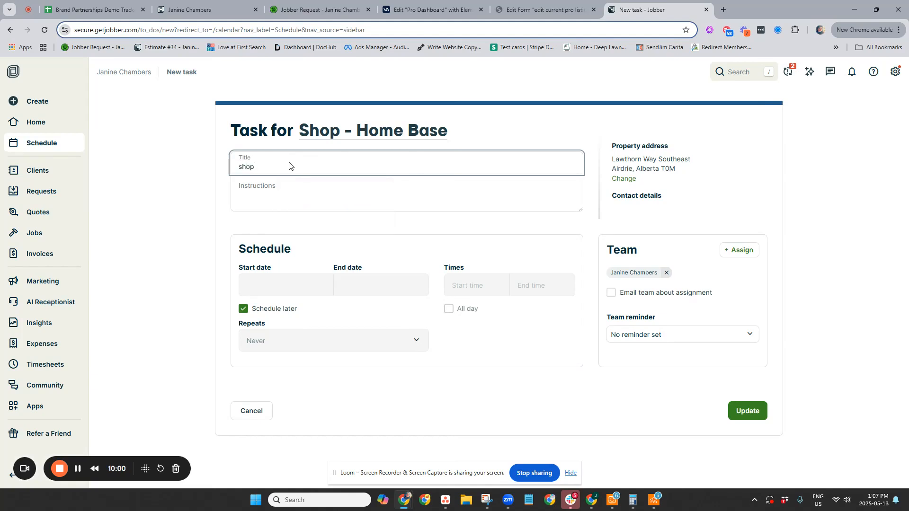
key(BackSpace)
key(BackSpace)
key(BackSpace)
text(Starting Point)
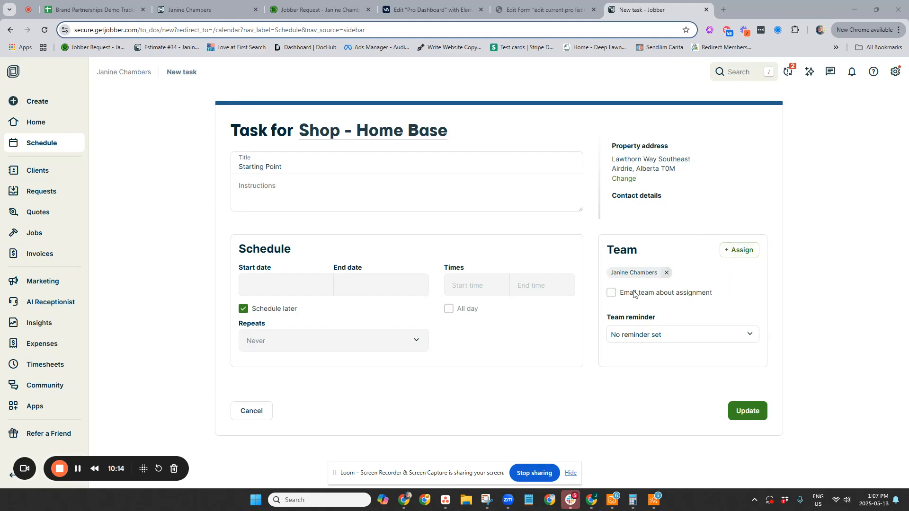
- Schedule the task as an all-day item starting and ending 05/13/2025, repeating daily, and save it
click(243, 308)
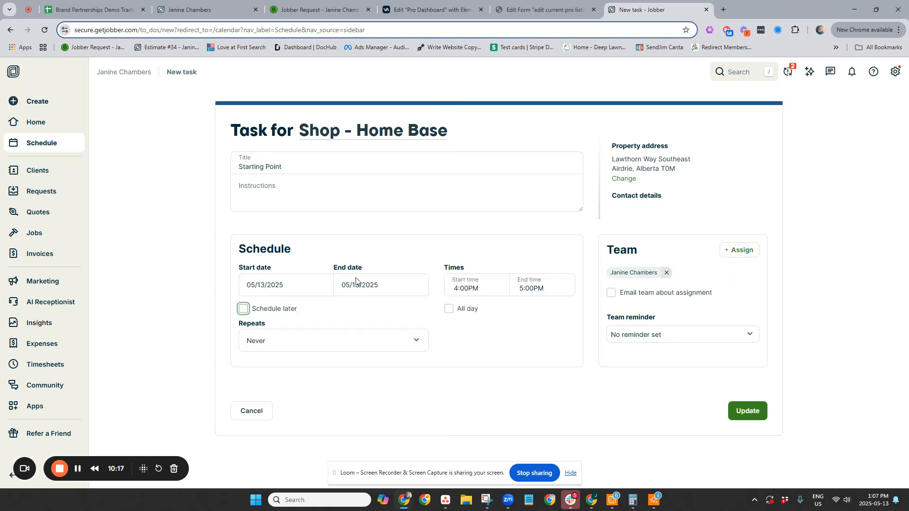
click(386, 288)
click(454, 376)
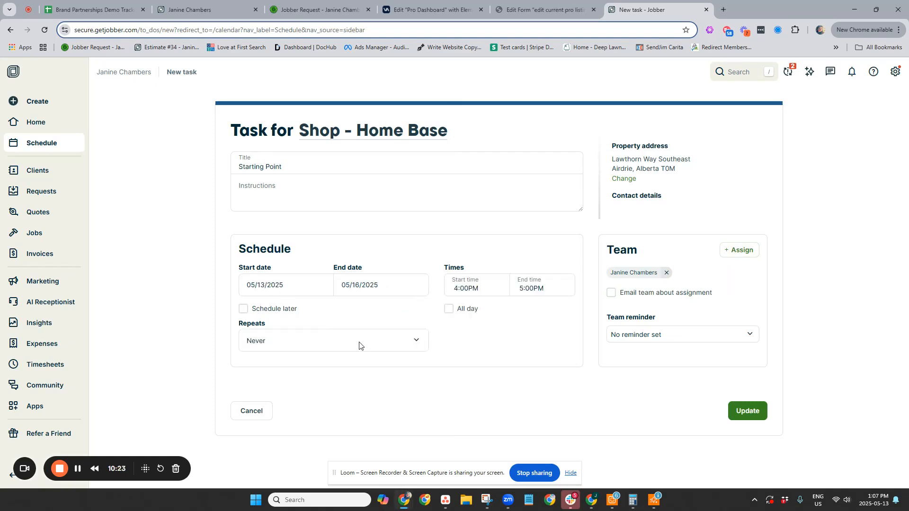
click(357, 345)
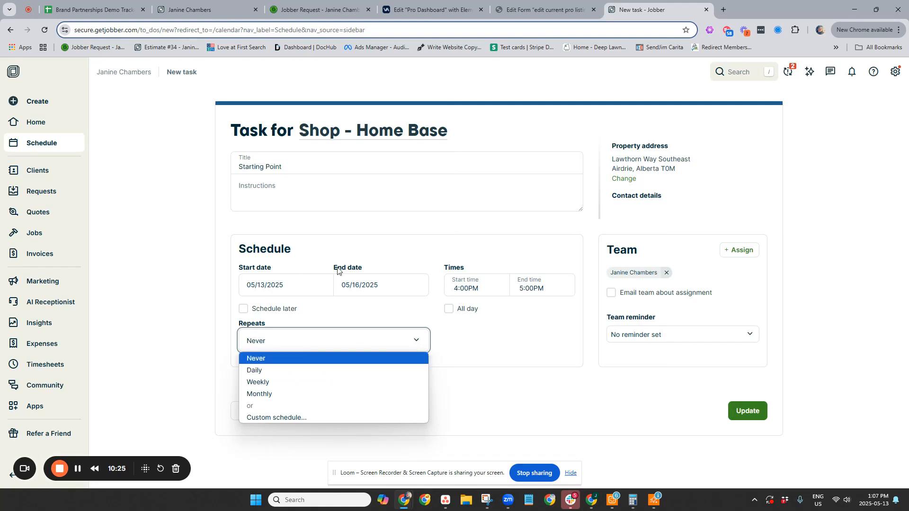
click(345, 284)
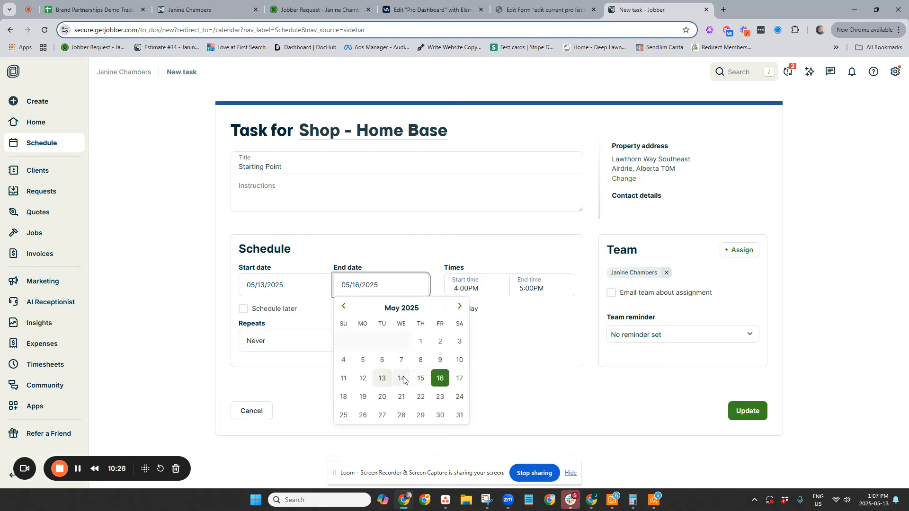
click(379, 375)
click(254, 338)
click(254, 367)
click(448, 309)
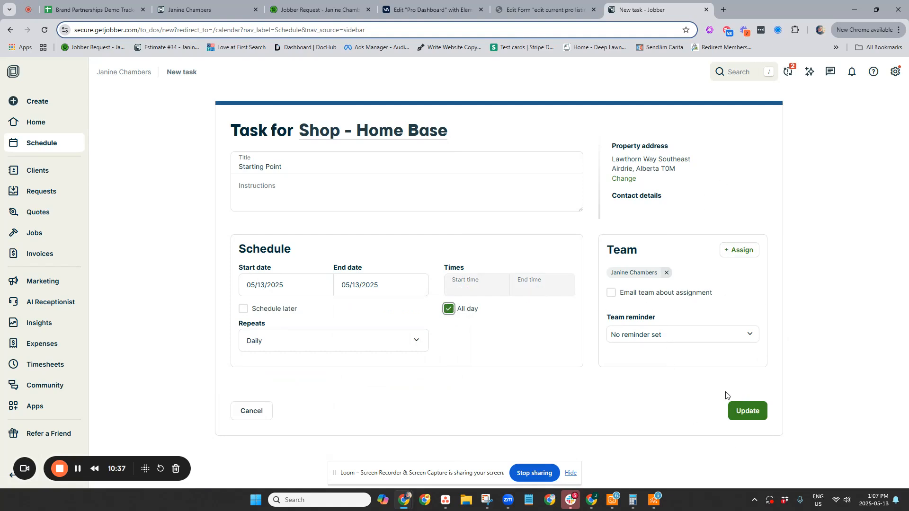
click(756, 409)
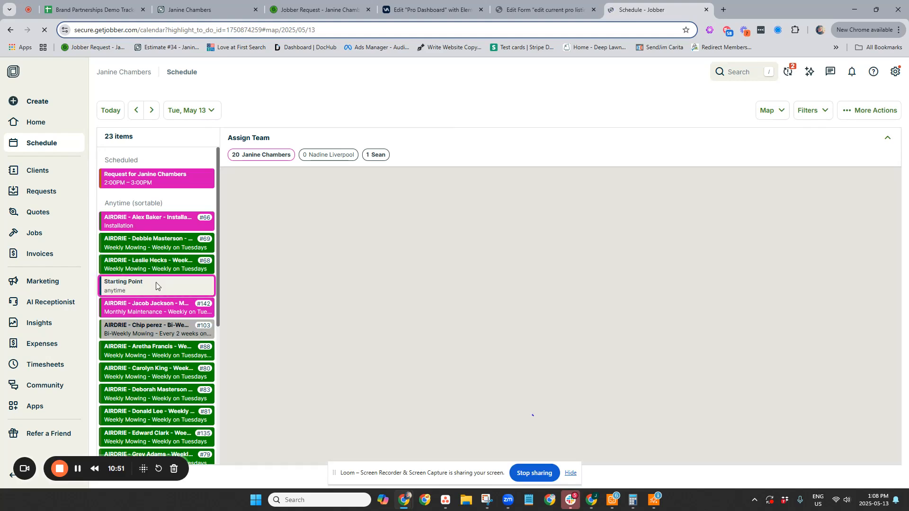
- Route the May 13 visits from the Starting Point task, accepting the override of the existing route order
click(148, 288)
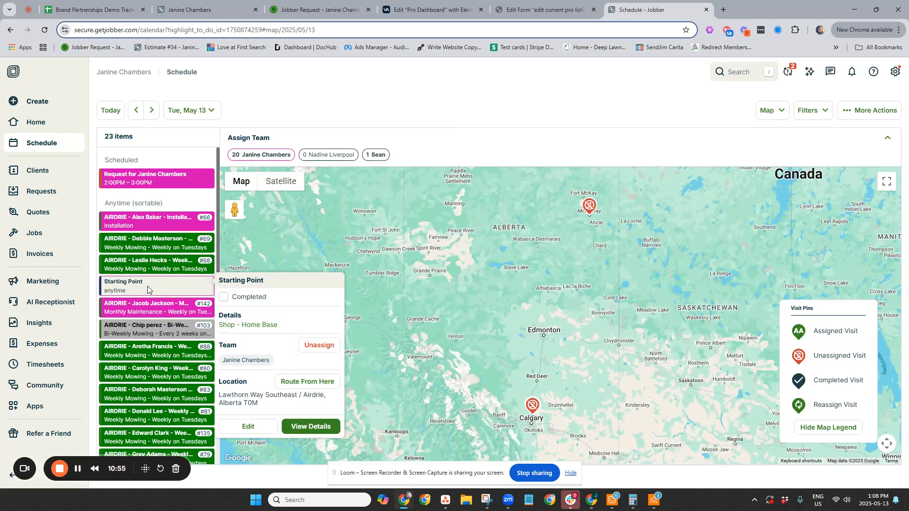
click(330, 383)
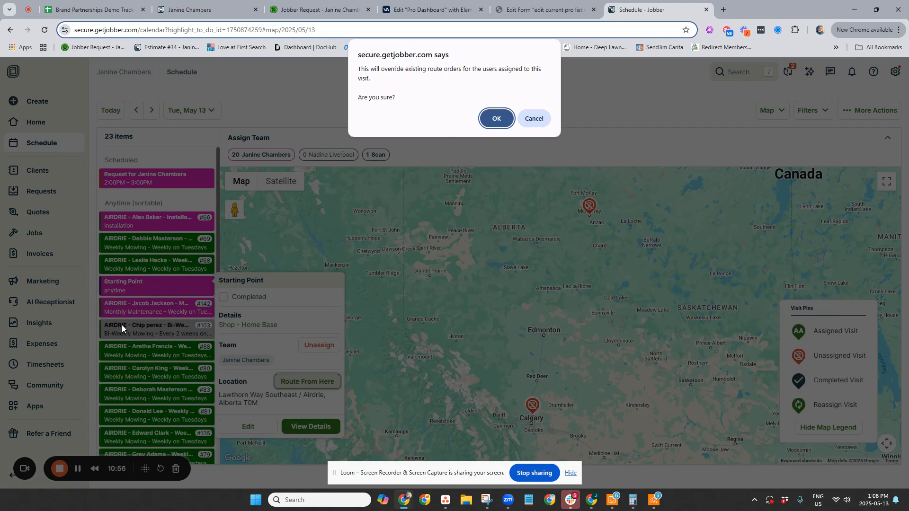
click(496, 118)
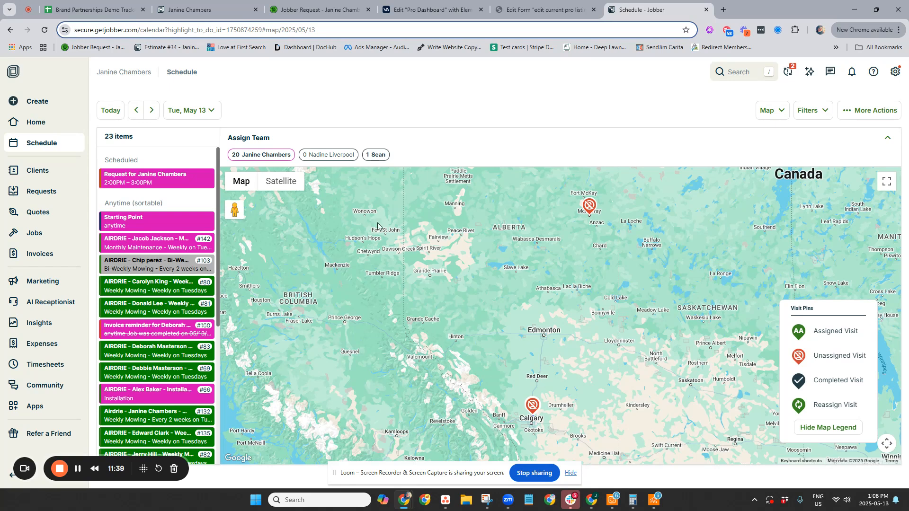
- Examine the May 13 route on the map around Airdrie, comparing its stops with the order of the visit list
mouse_move(142, 269)
mouse_down()
mouse_move(142, 292)
mouse_move(140, 268)
mouse_up()
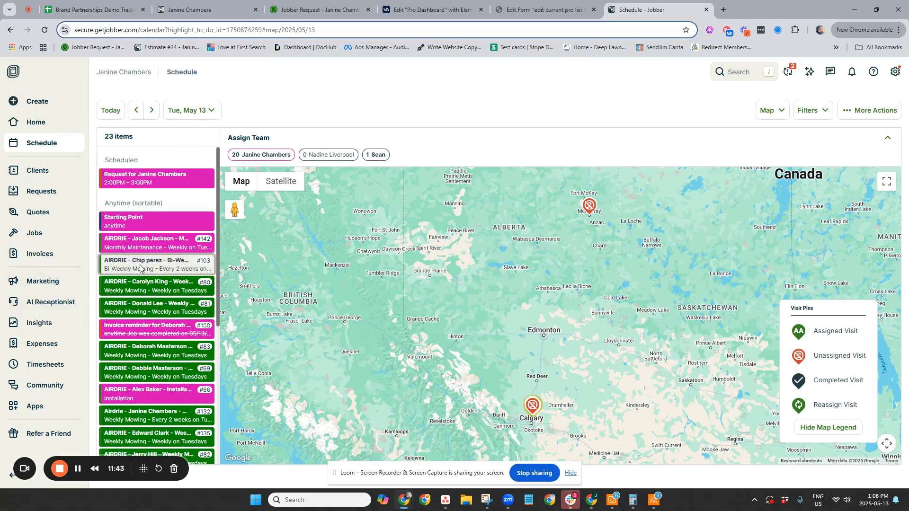
scroll(532, 405, up, 2)
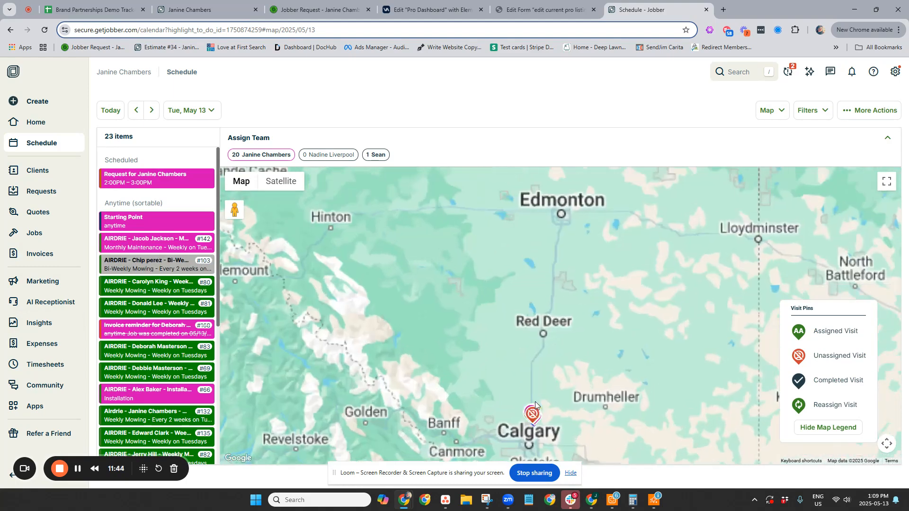
scroll(535, 402, up, 3)
drag(597, 367, 567, 209)
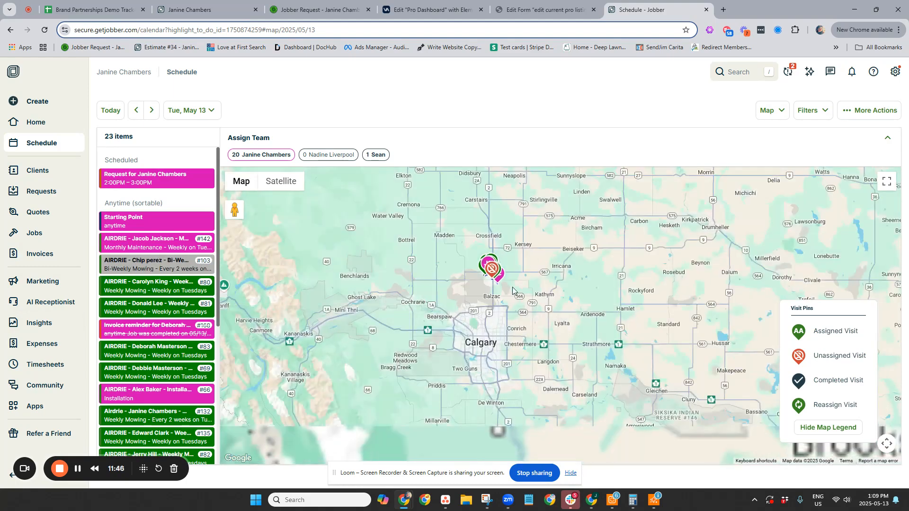
scroll(511, 282, up, 4)
drag(452, 270, 658, 286)
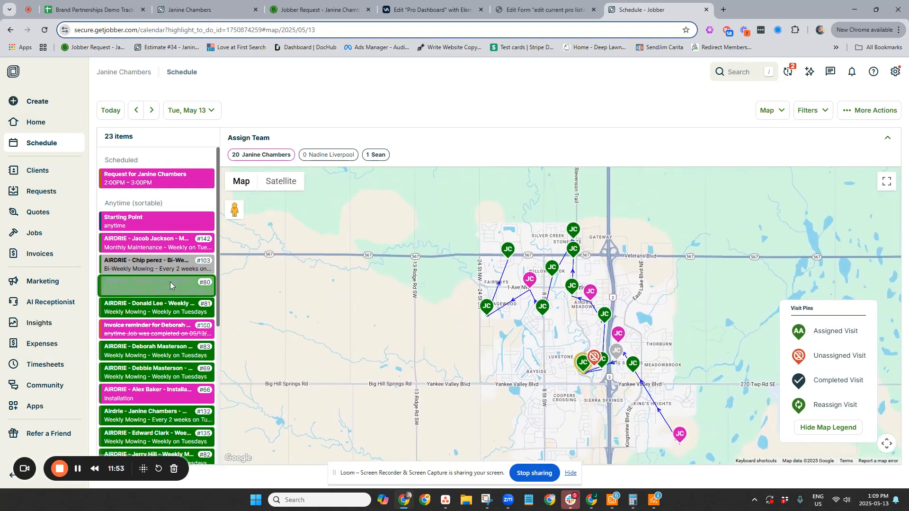